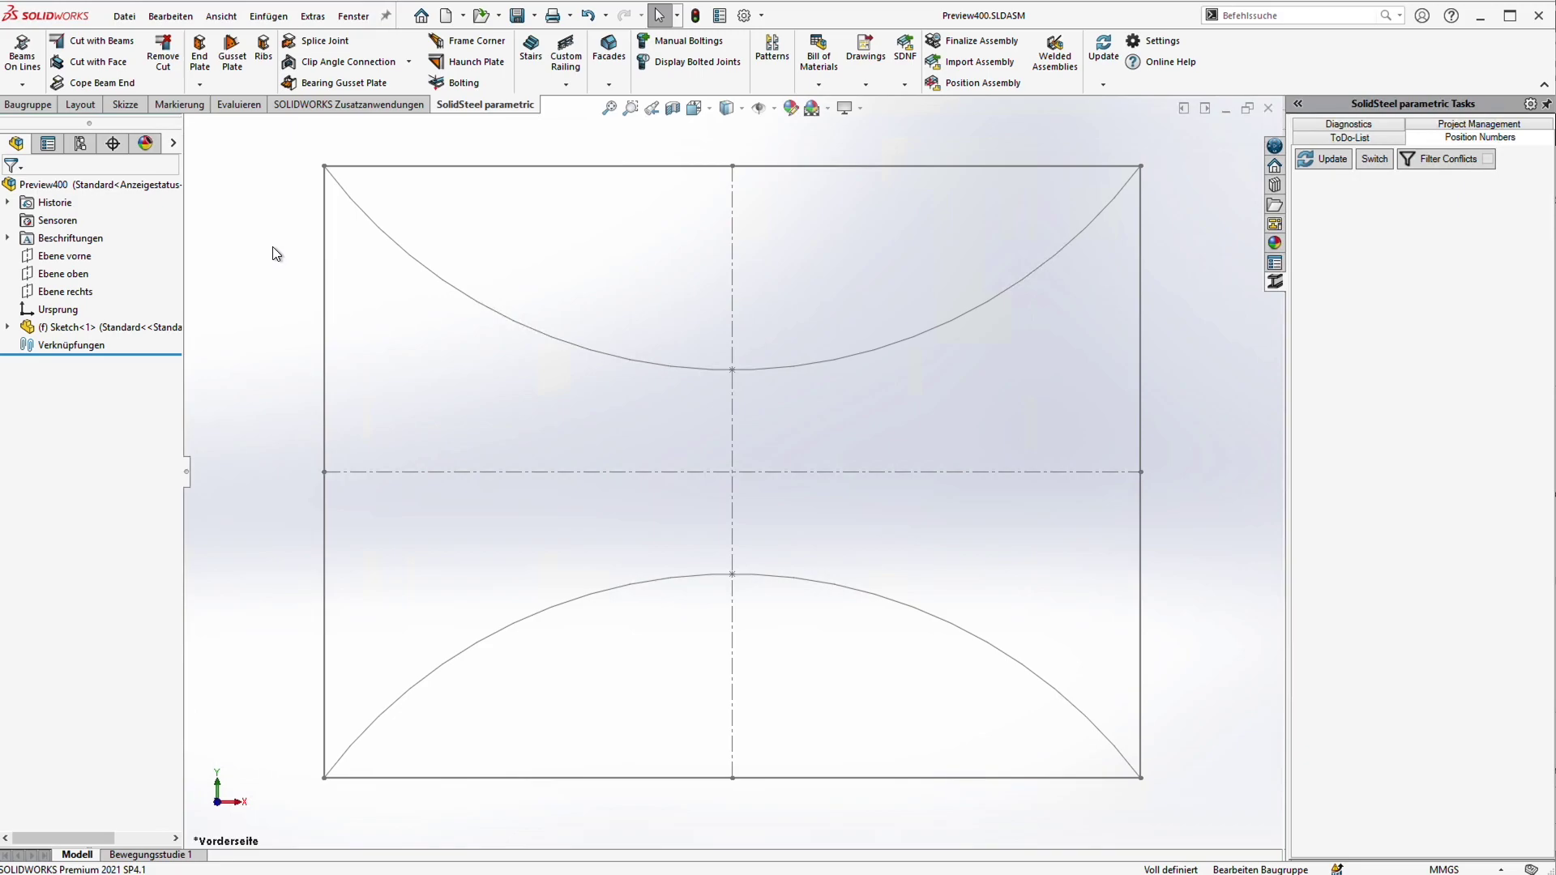
Place curved HEA 240 beams along the upper and lower arcs.
{"action": "left_click", "coordinate": [23, 86]}
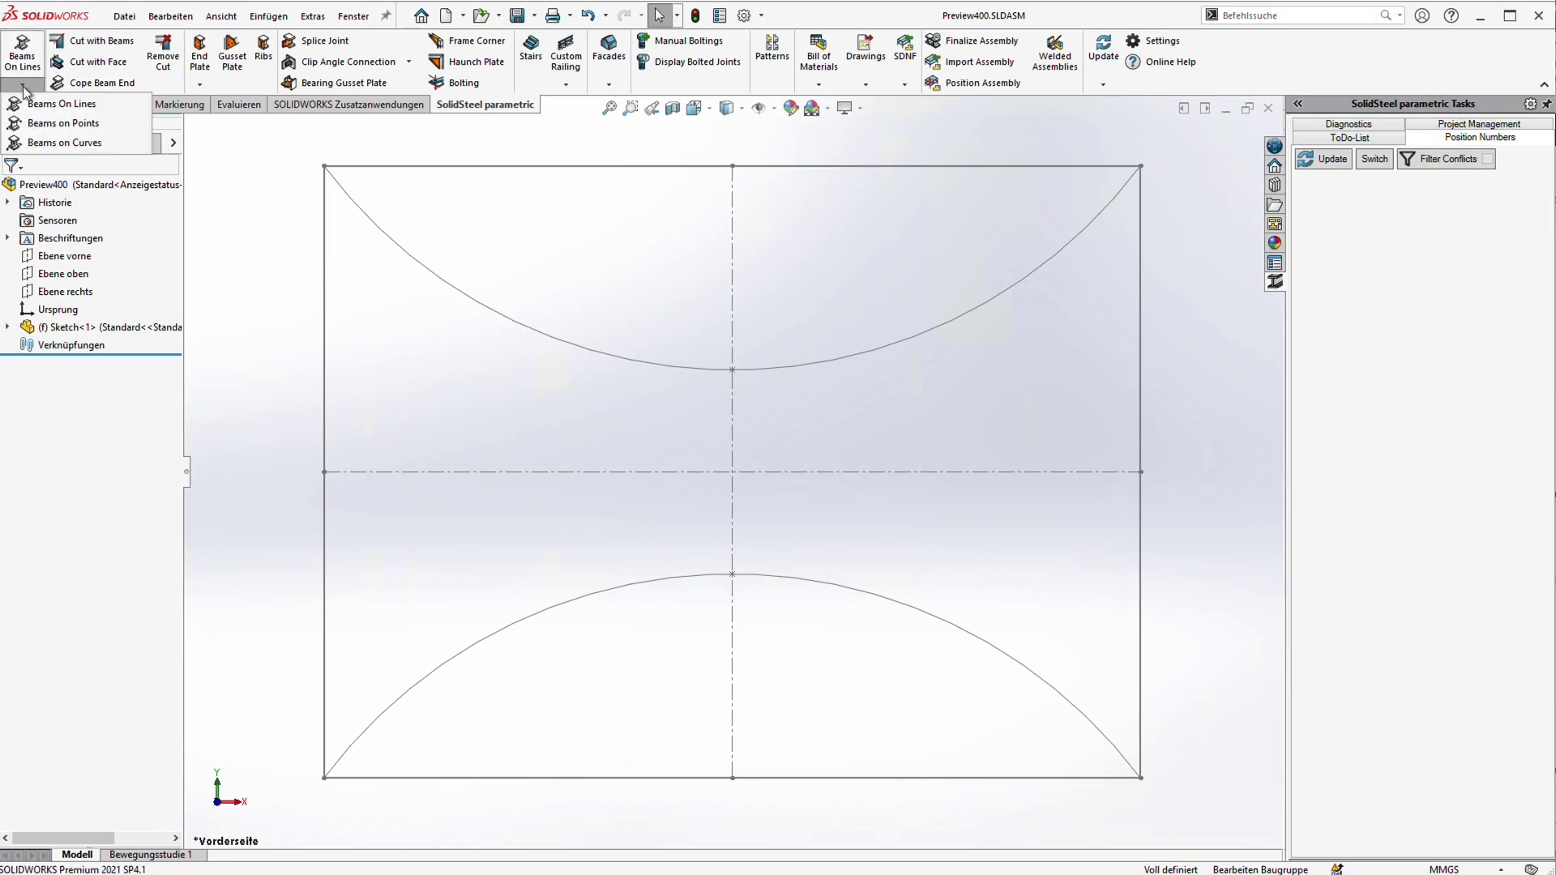
{"action": "left_click", "coordinate": [59, 144]}
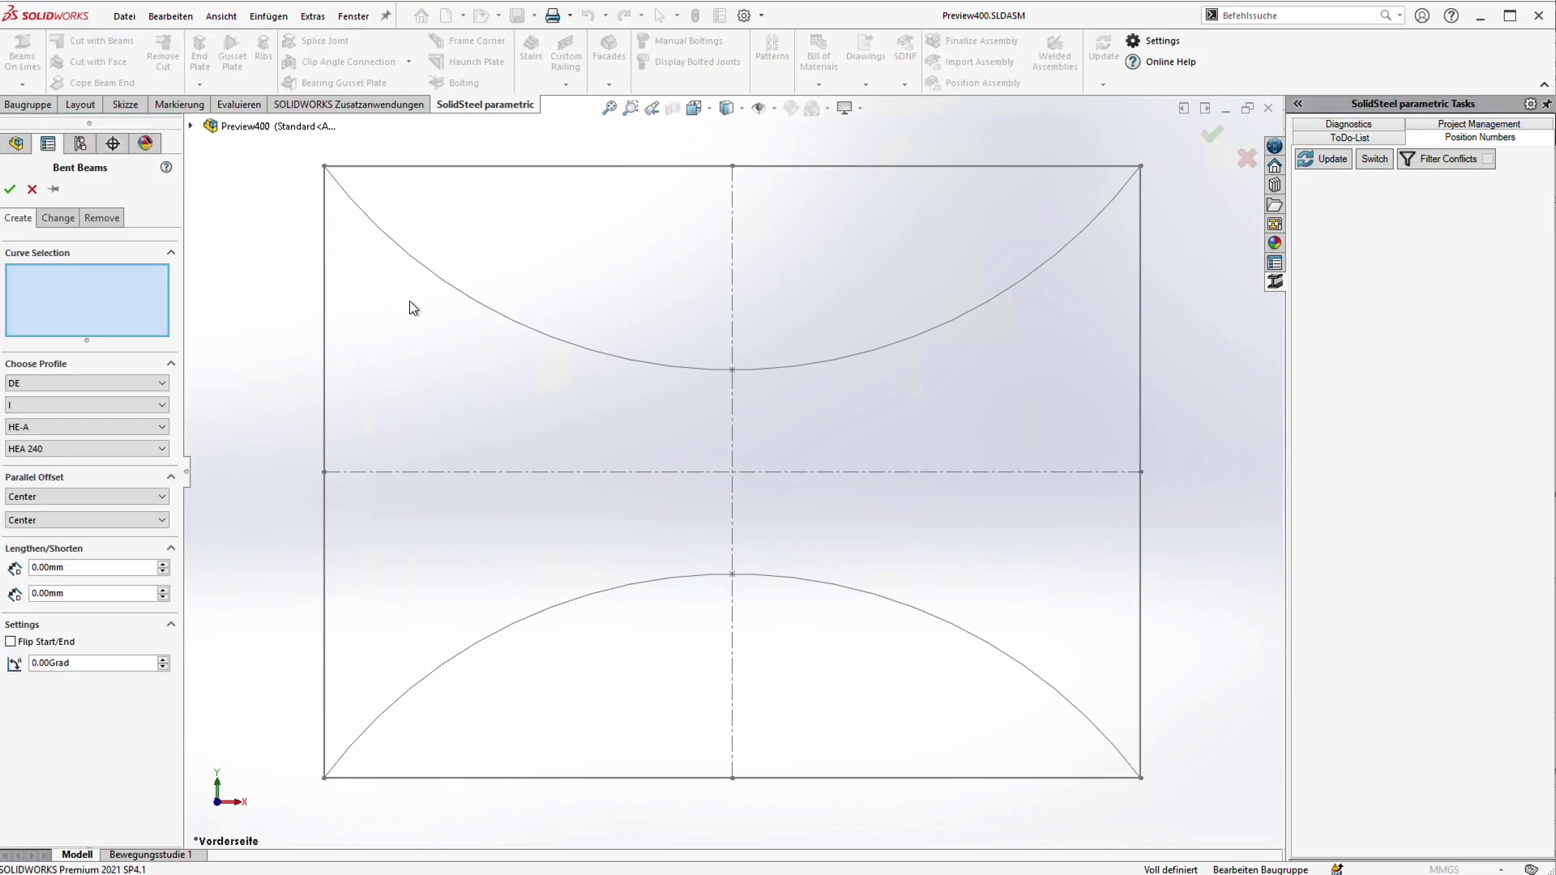
{"action": "left_click", "coordinate": [417, 271]}
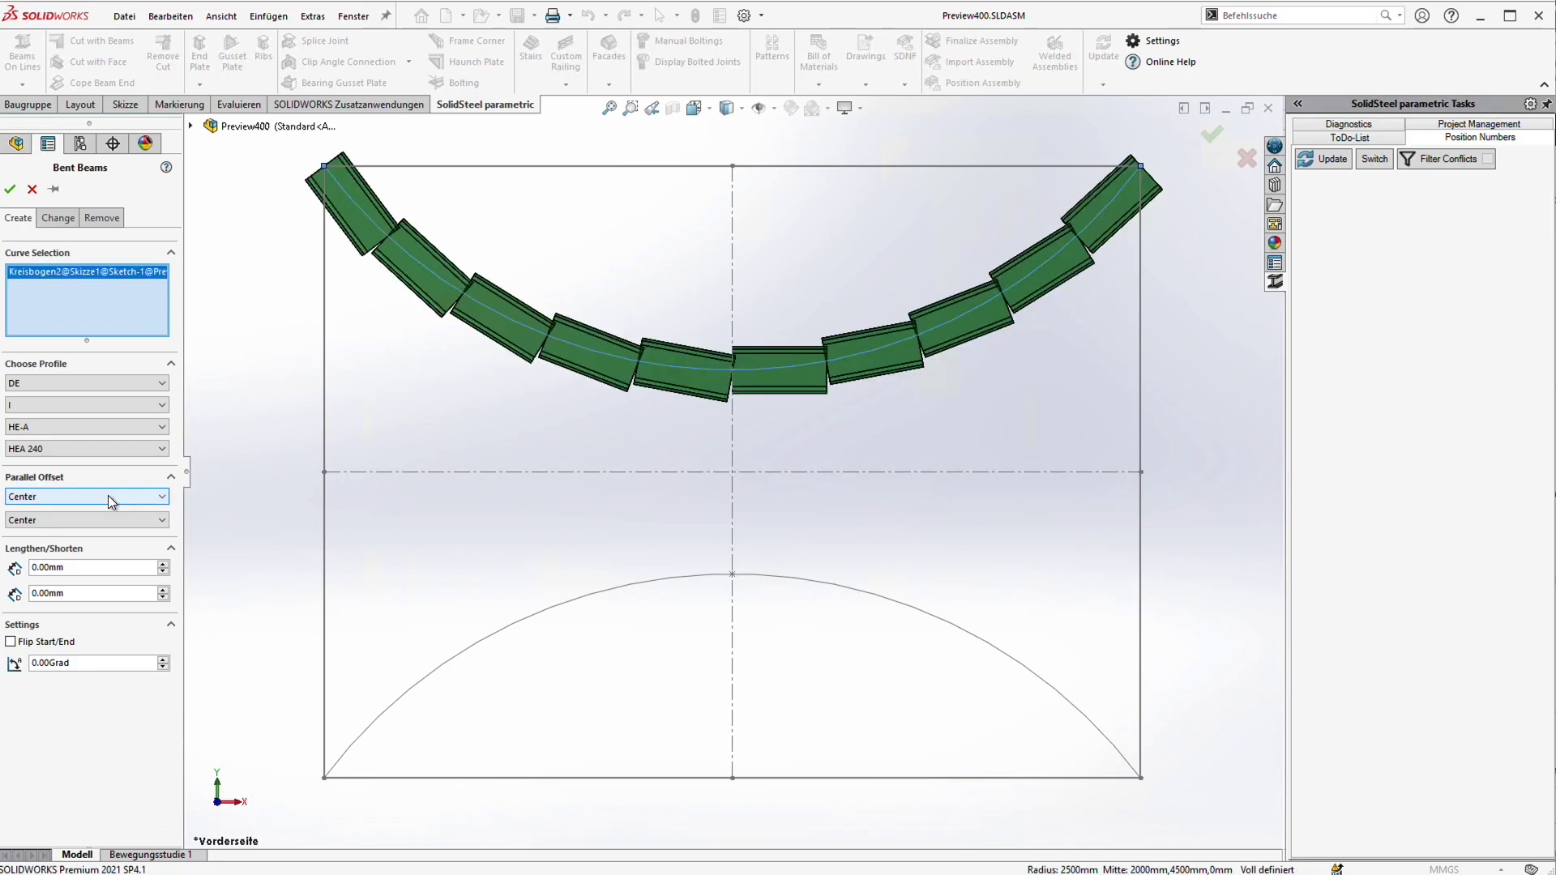
{"action": "left_click", "coordinate": [40, 522]}
{"action": "left_click", "coordinate": [36, 545]}
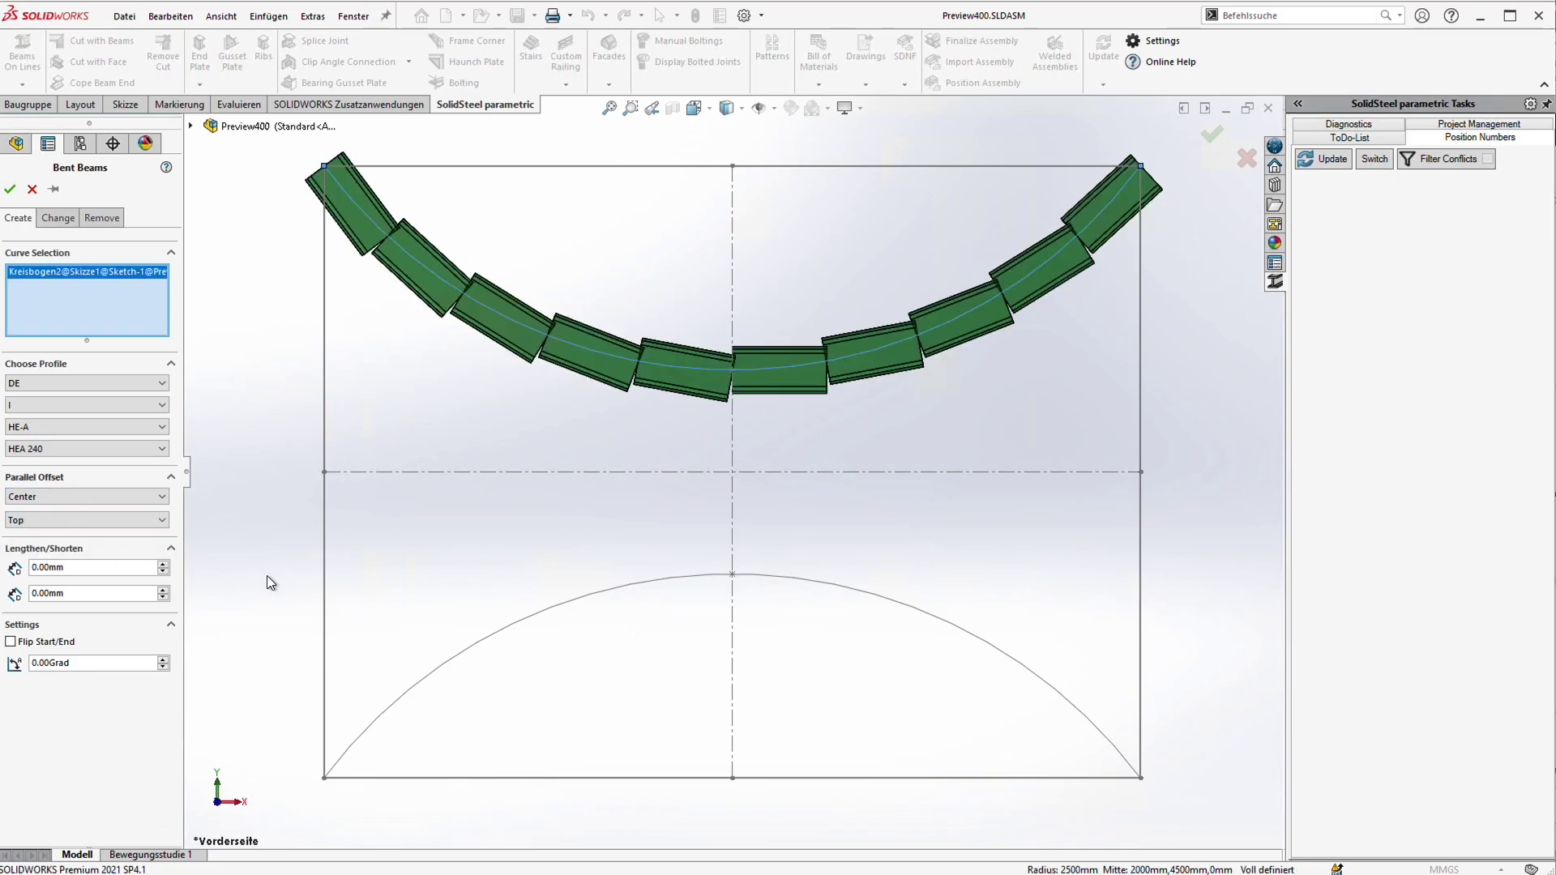
{"action": "left_click", "coordinate": [53, 192]}
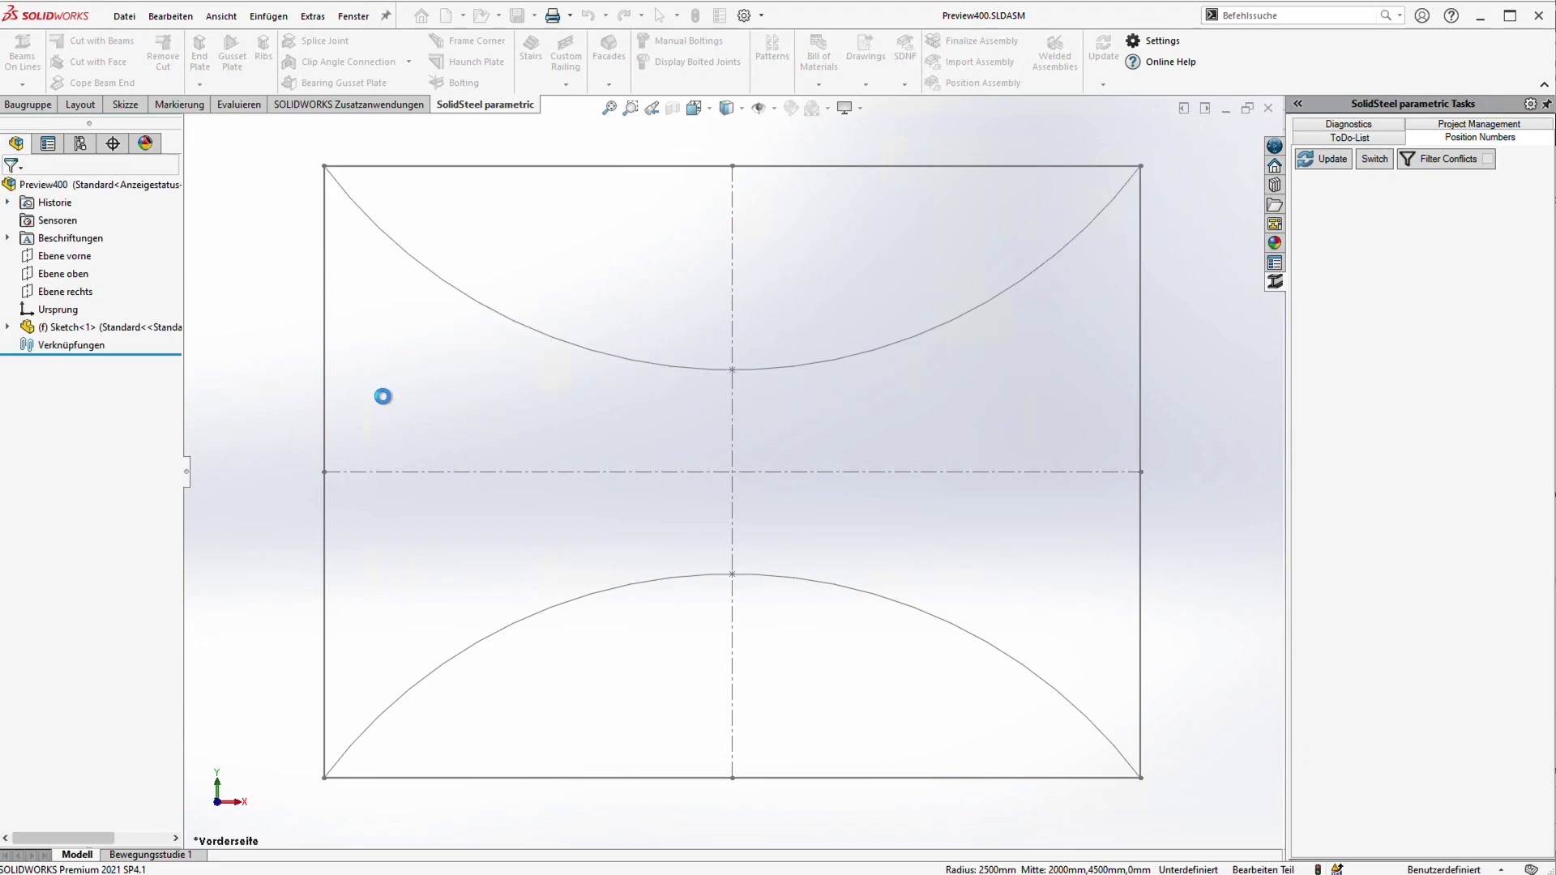
{"action": "left_click", "coordinate": [523, 604]}
{"action": "left_click", "coordinate": [86, 519]}
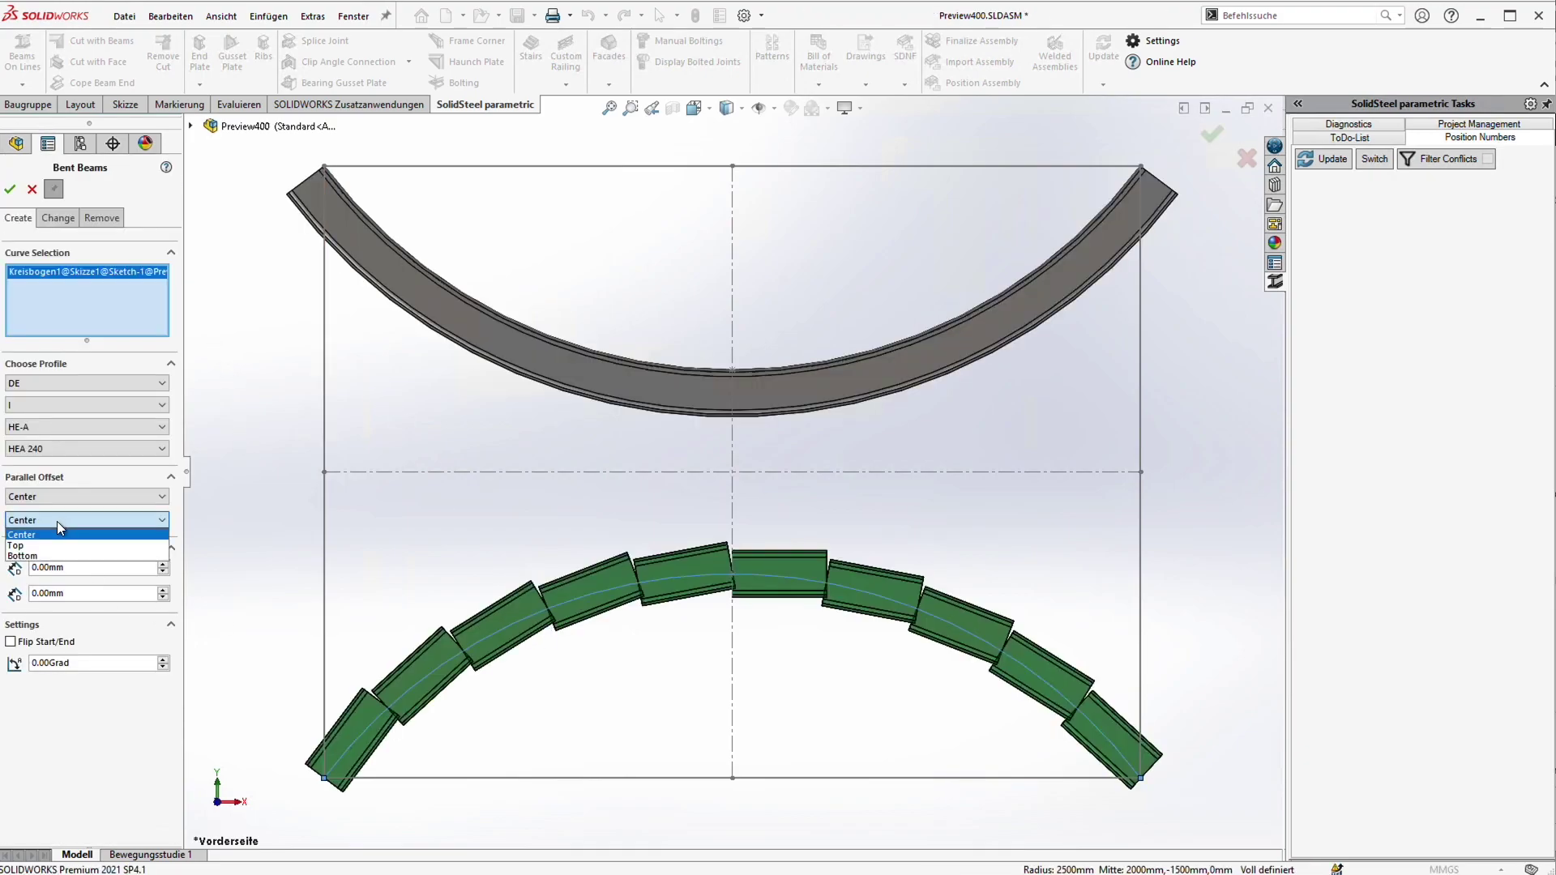
{"action": "left_click", "coordinate": [37, 562]}
{"action": "left_click", "coordinate": [10, 189]}
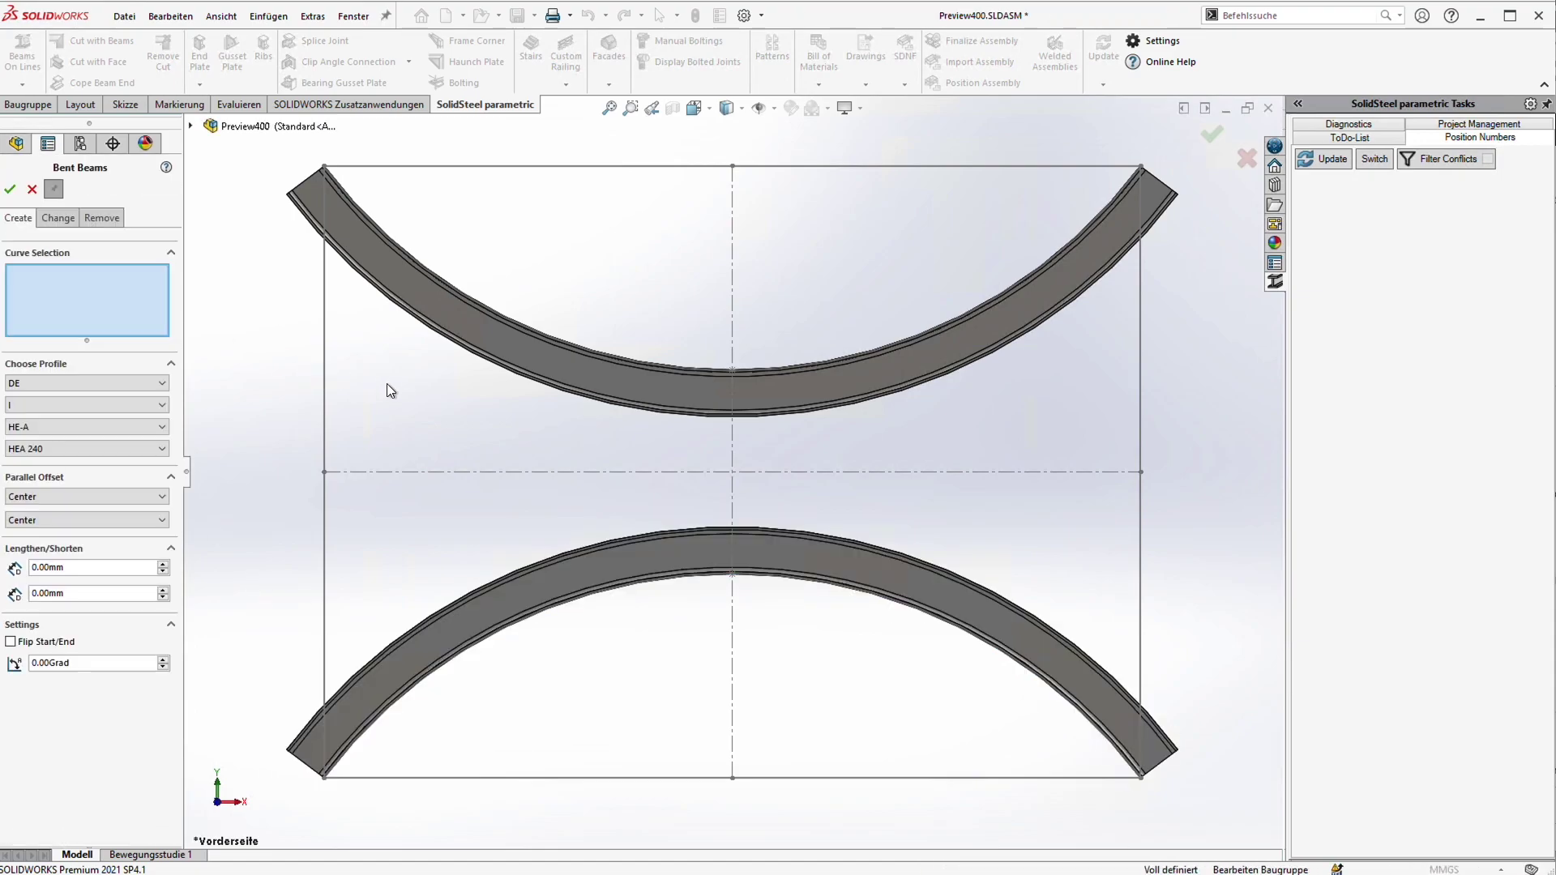
{"action": "left_click", "coordinate": [31, 188]}
Add HEB 240 columns on the left and right sketch lines, rotated 90°.
{"action": "left_click", "coordinate": [22, 52]}
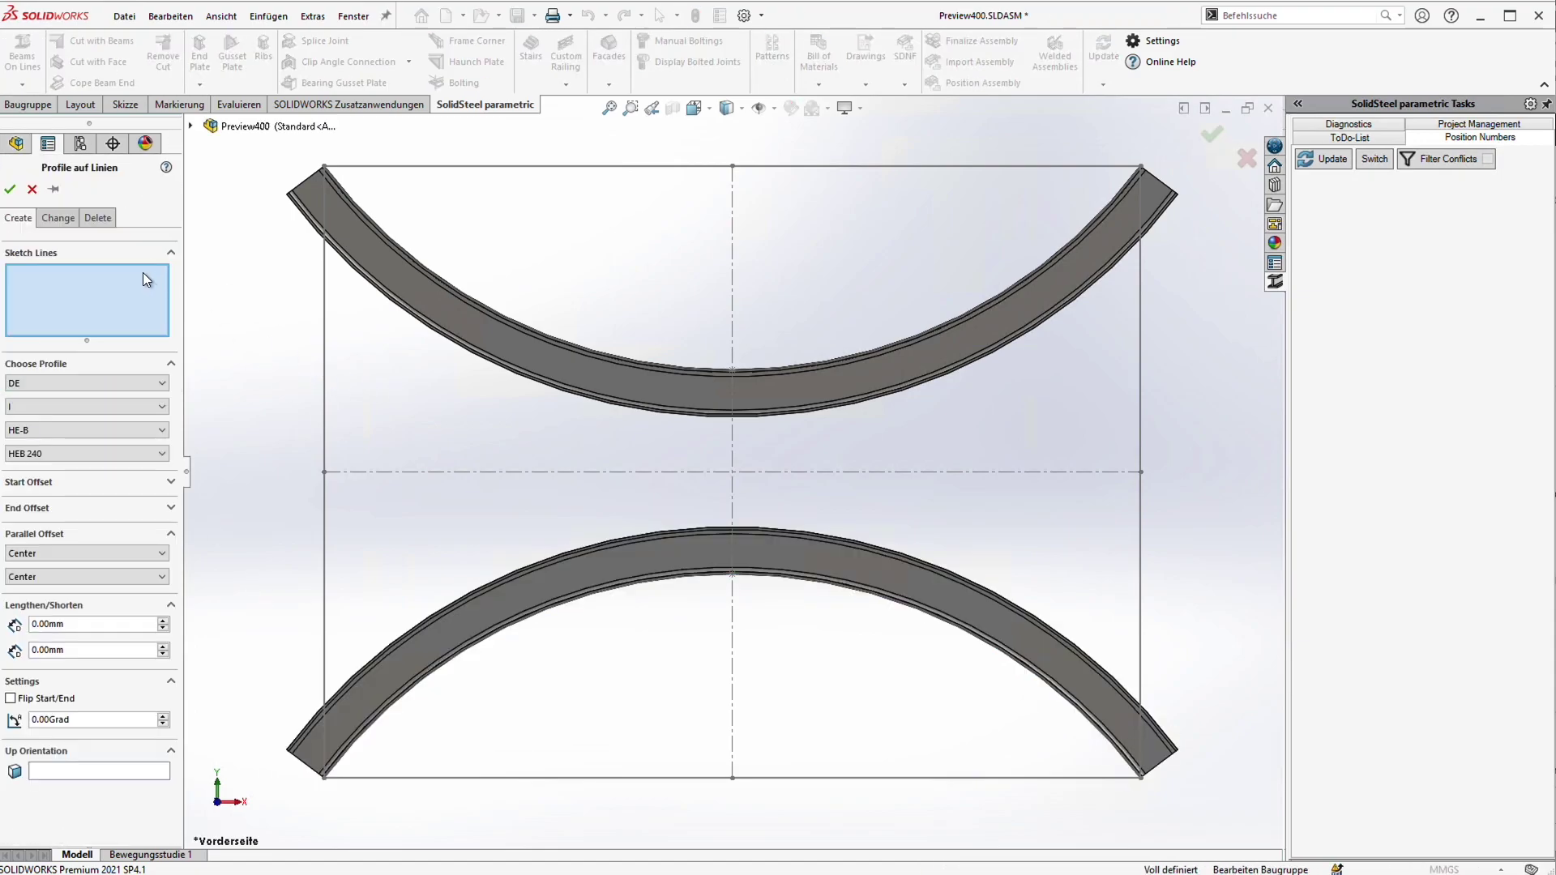
{"action": "left_click", "coordinate": [324, 347]}
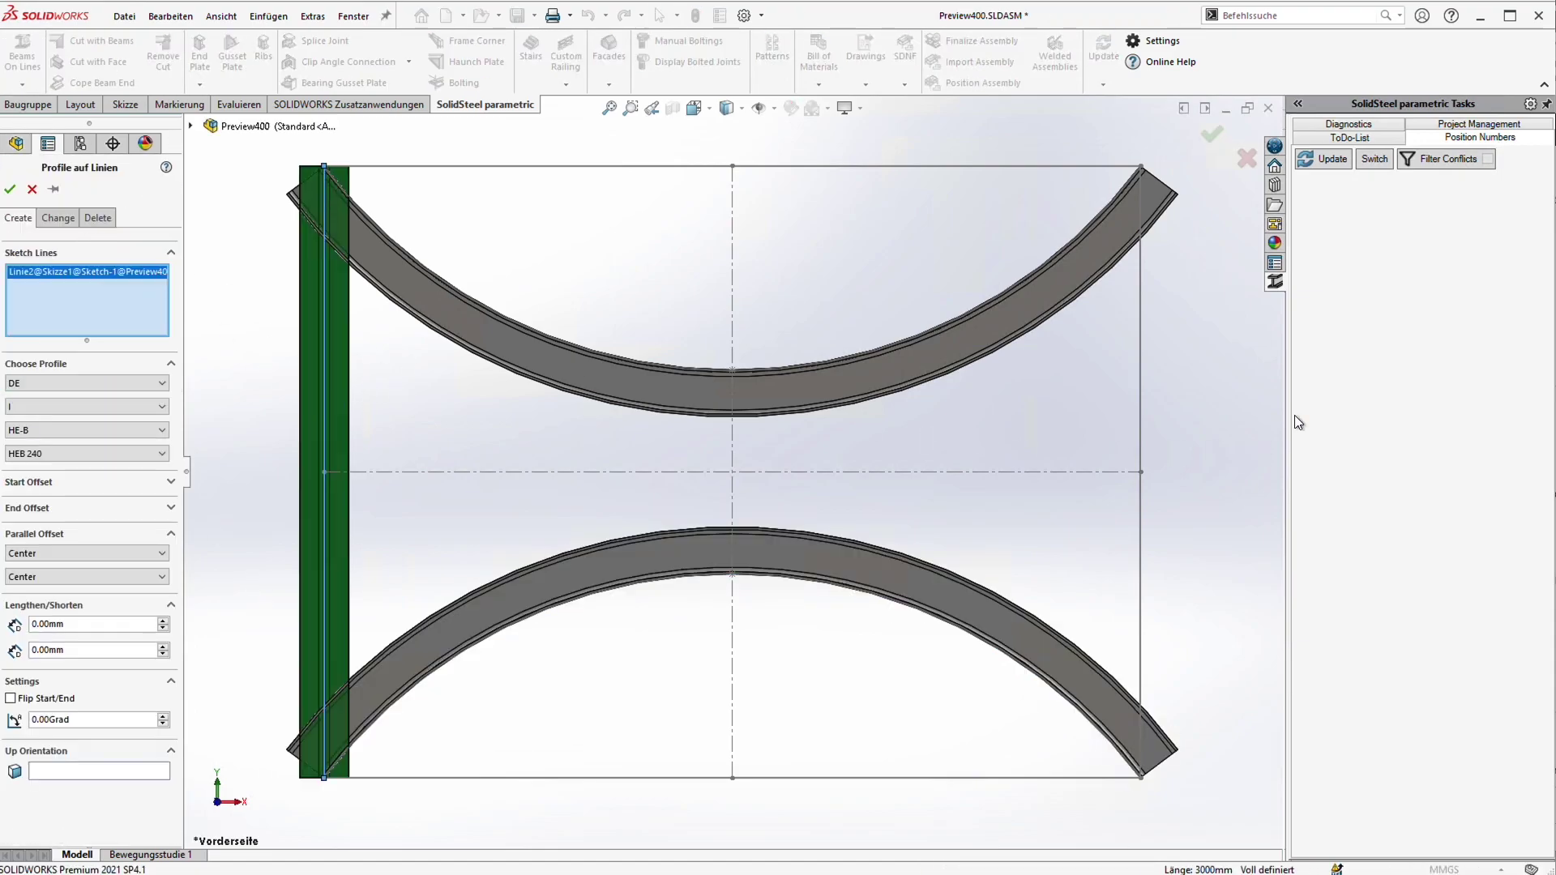
{"action": "left_click", "coordinate": [1140, 413]}
{"action": "left_click", "coordinate": [38, 725]}
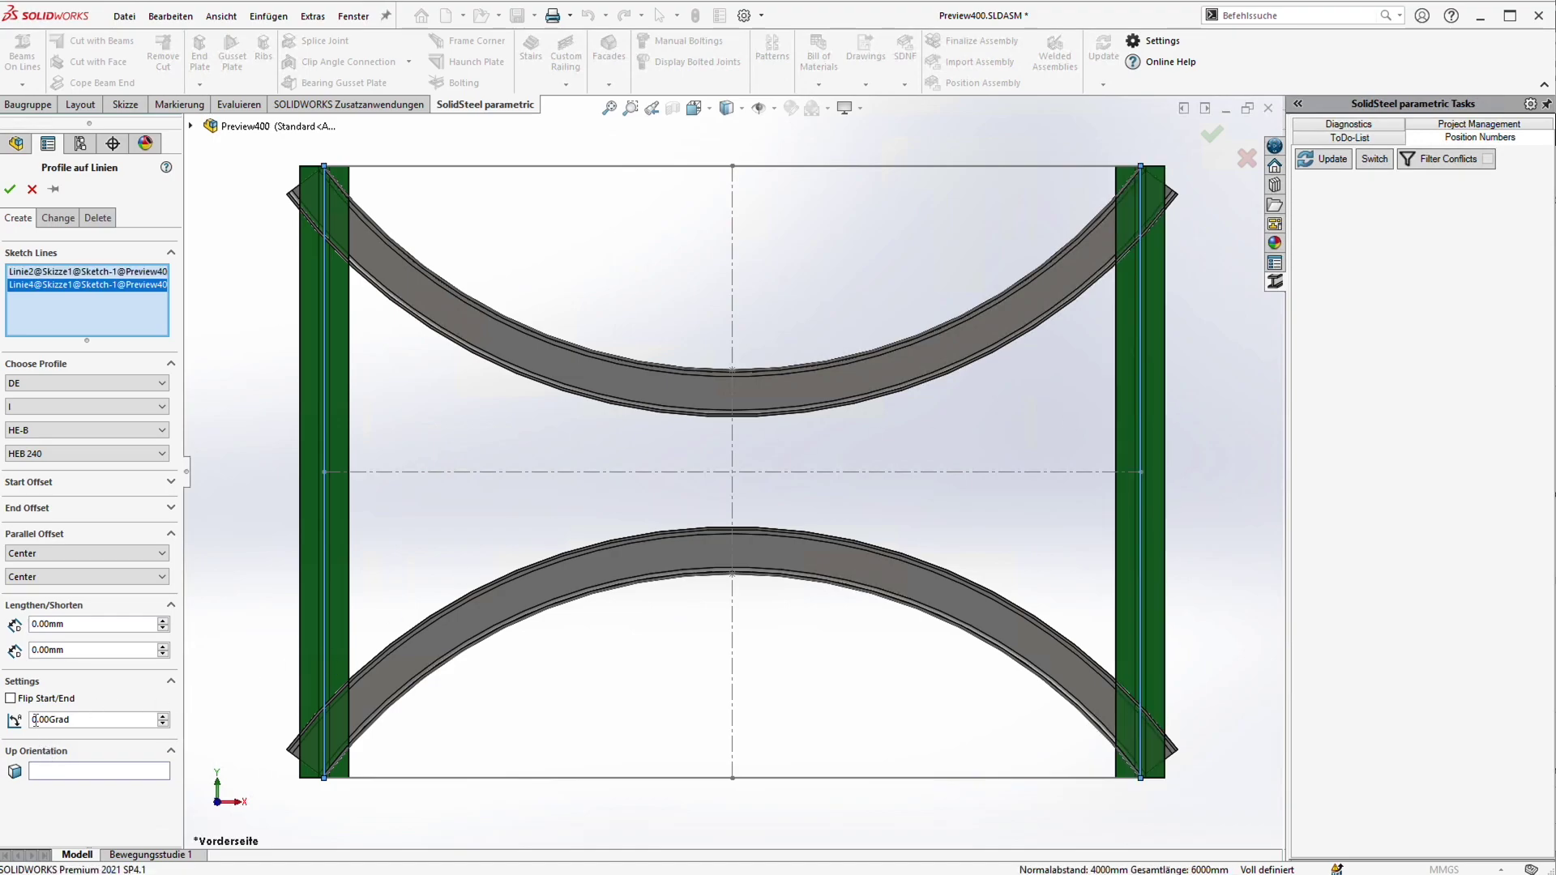
{"action": "type", "text": "9"}
{"action": "key", "text": "Return"}
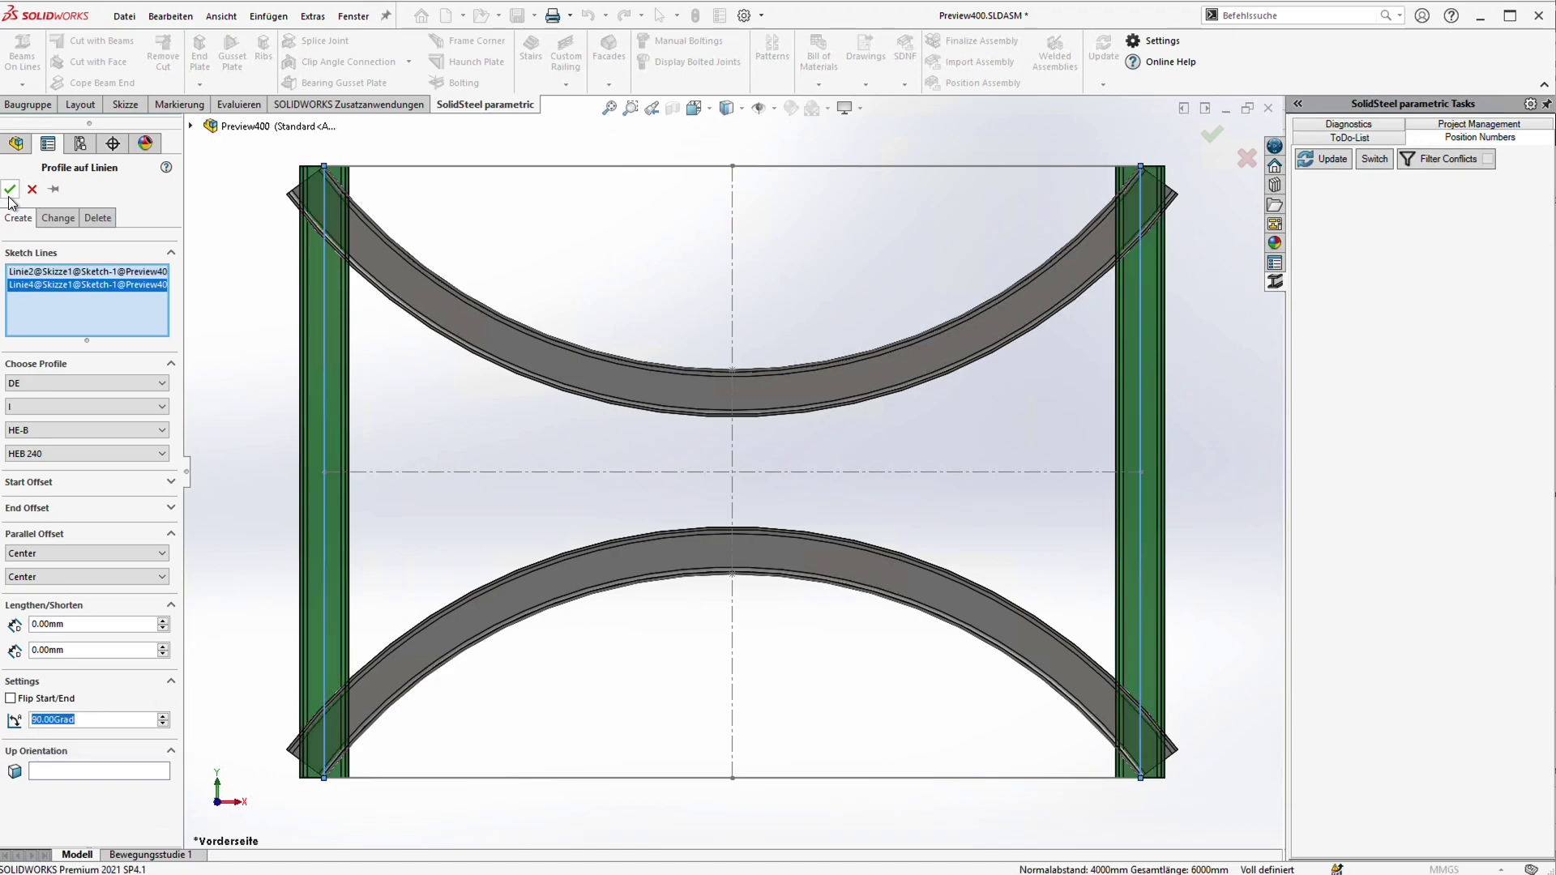
{"action": "left_click", "coordinate": [10, 189]}
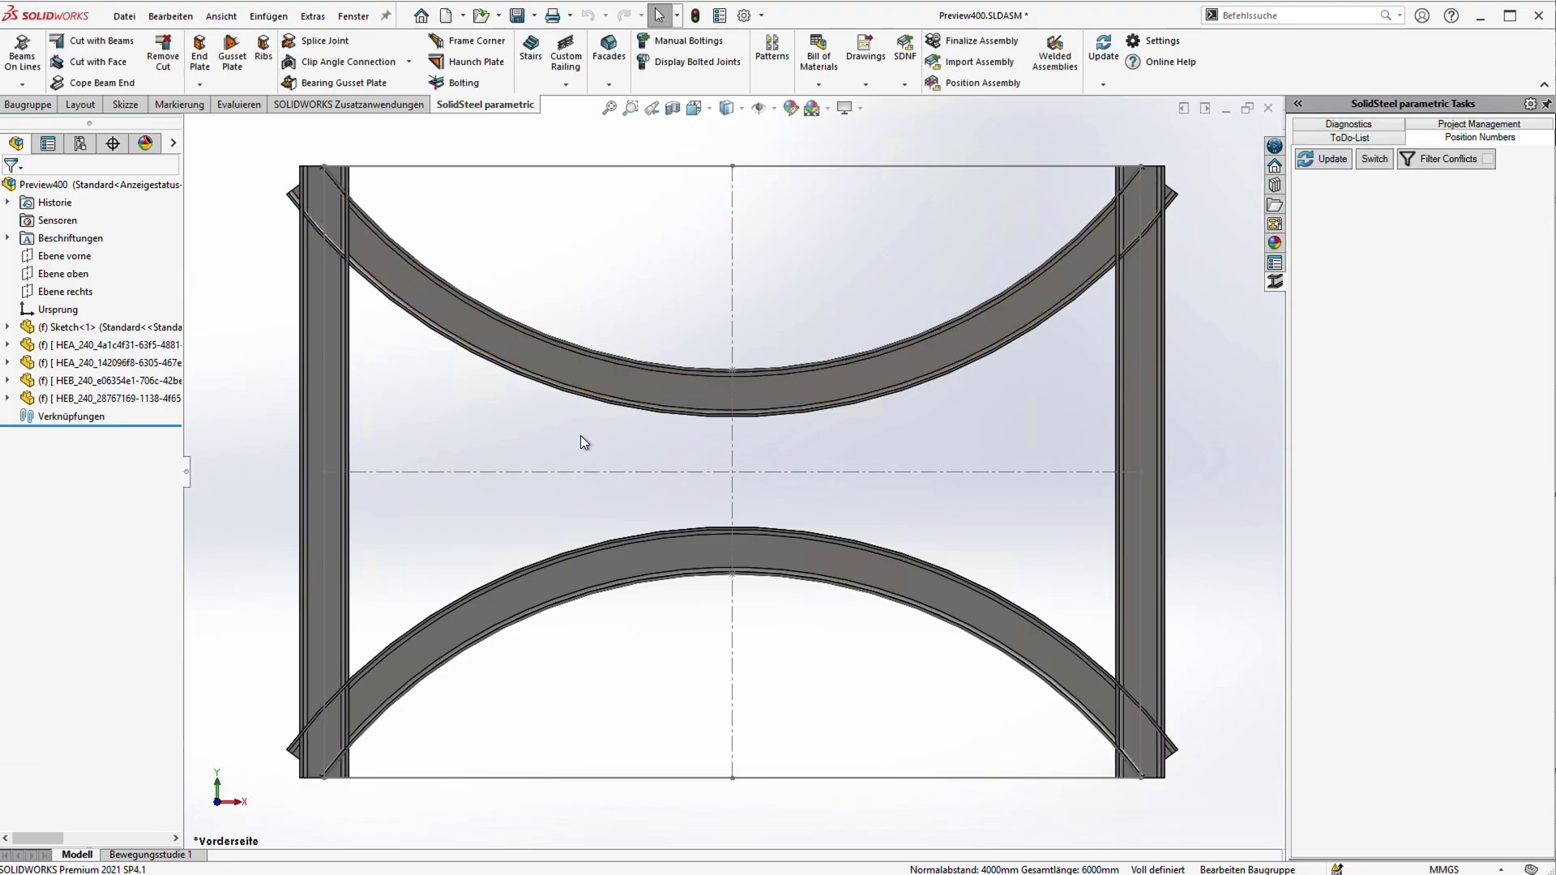
Cut both curved beams against the left column's inner face.
{"action": "middle_click_drag", "start_coordinate": [581, 437], "coordinate": [539, 450]}
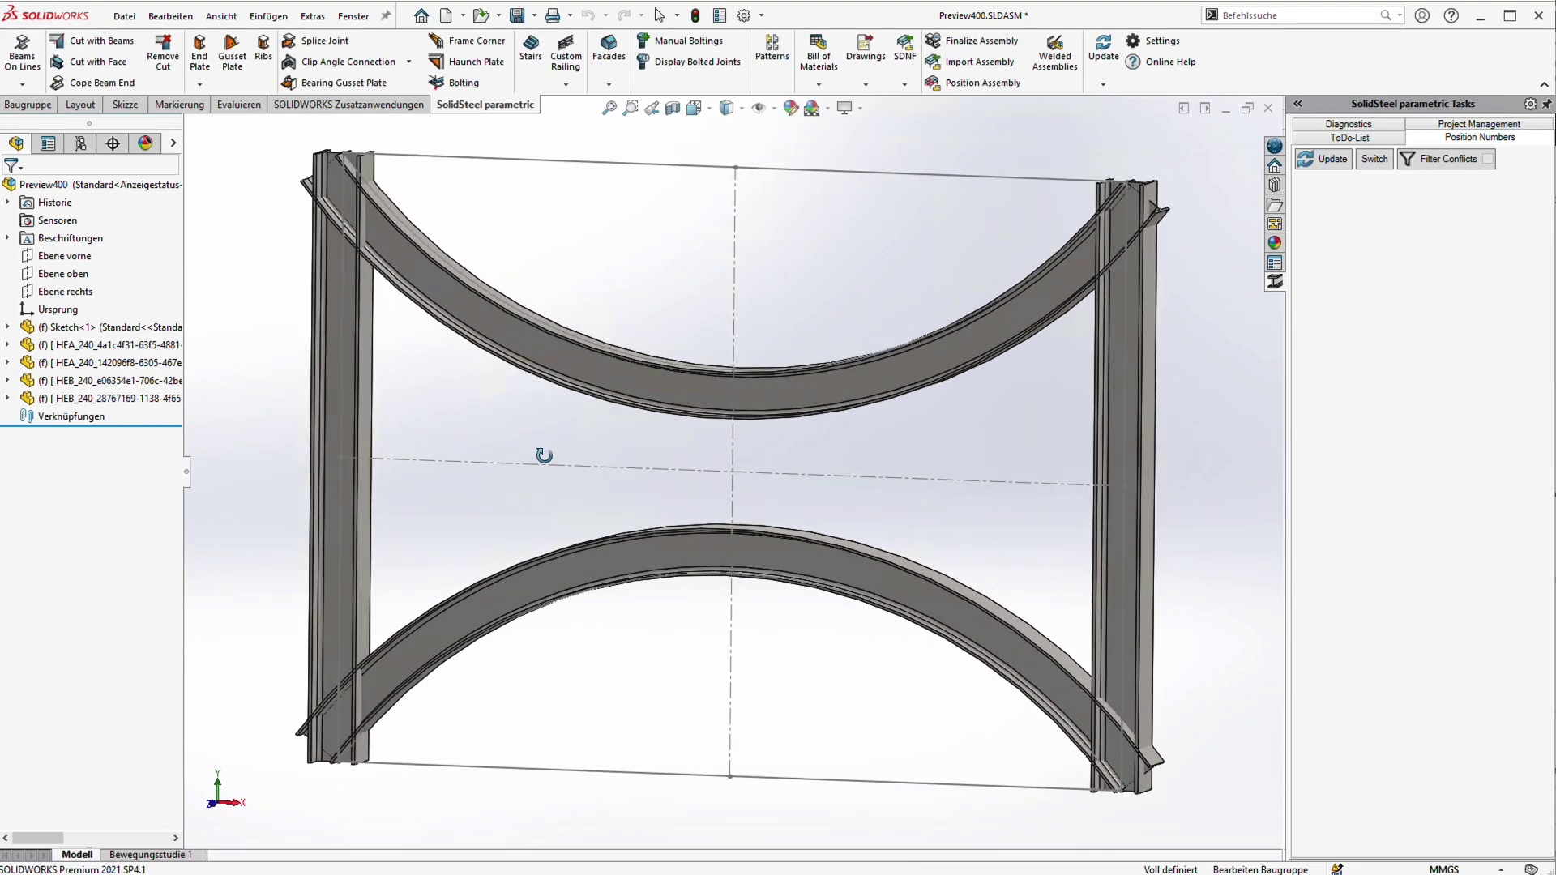
{"action": "left_click", "coordinate": [97, 62]}
{"action": "left_click", "coordinate": [372, 368]}
{"action": "left_click", "coordinate": [457, 294]}
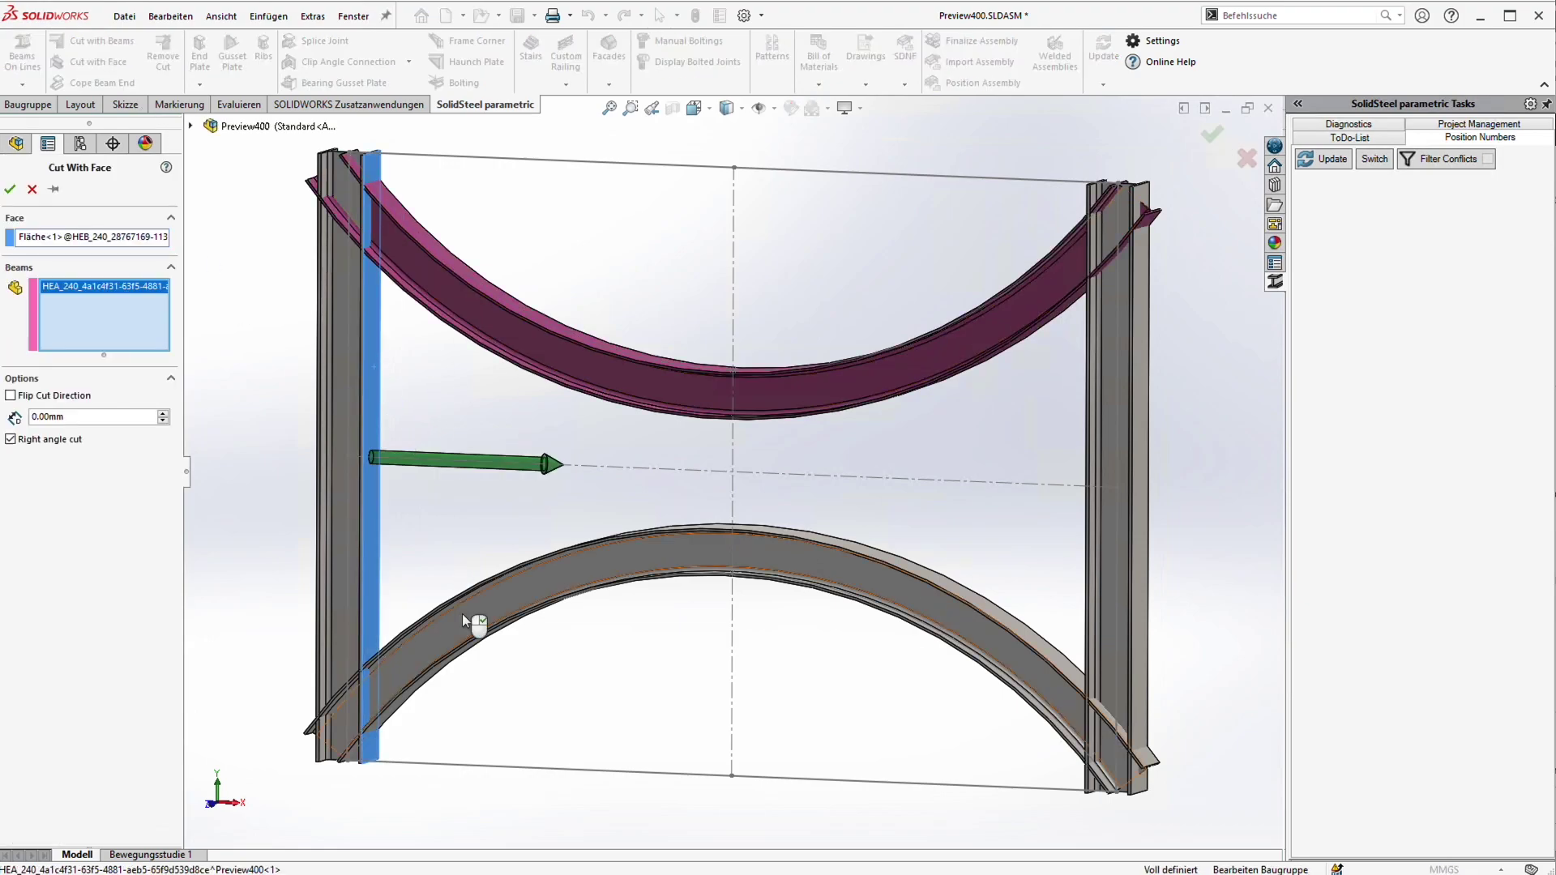
{"action": "left_click", "coordinate": [463, 614]}
{"action": "left_click", "coordinate": [10, 188]}
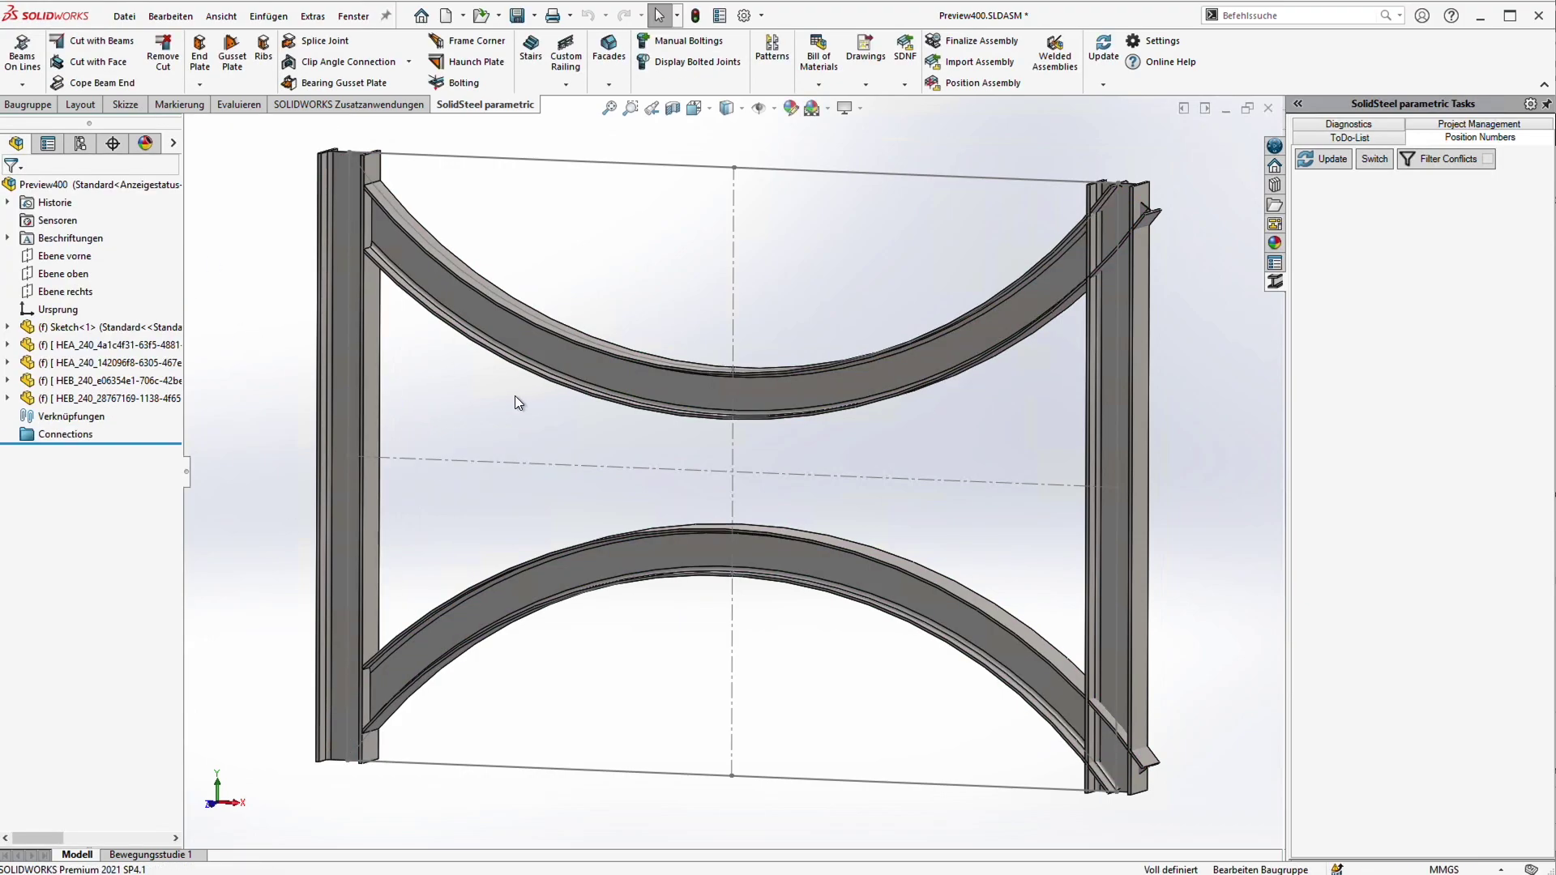
Cut both curved beams against the right column's inner face, then fit the front view.
{"action": "middle_click_drag", "start_coordinate": [421, 403], "coordinate": [580, 418]}
{"action": "left_click", "coordinate": [98, 62]}
{"action": "left_click", "coordinate": [848, 349]}
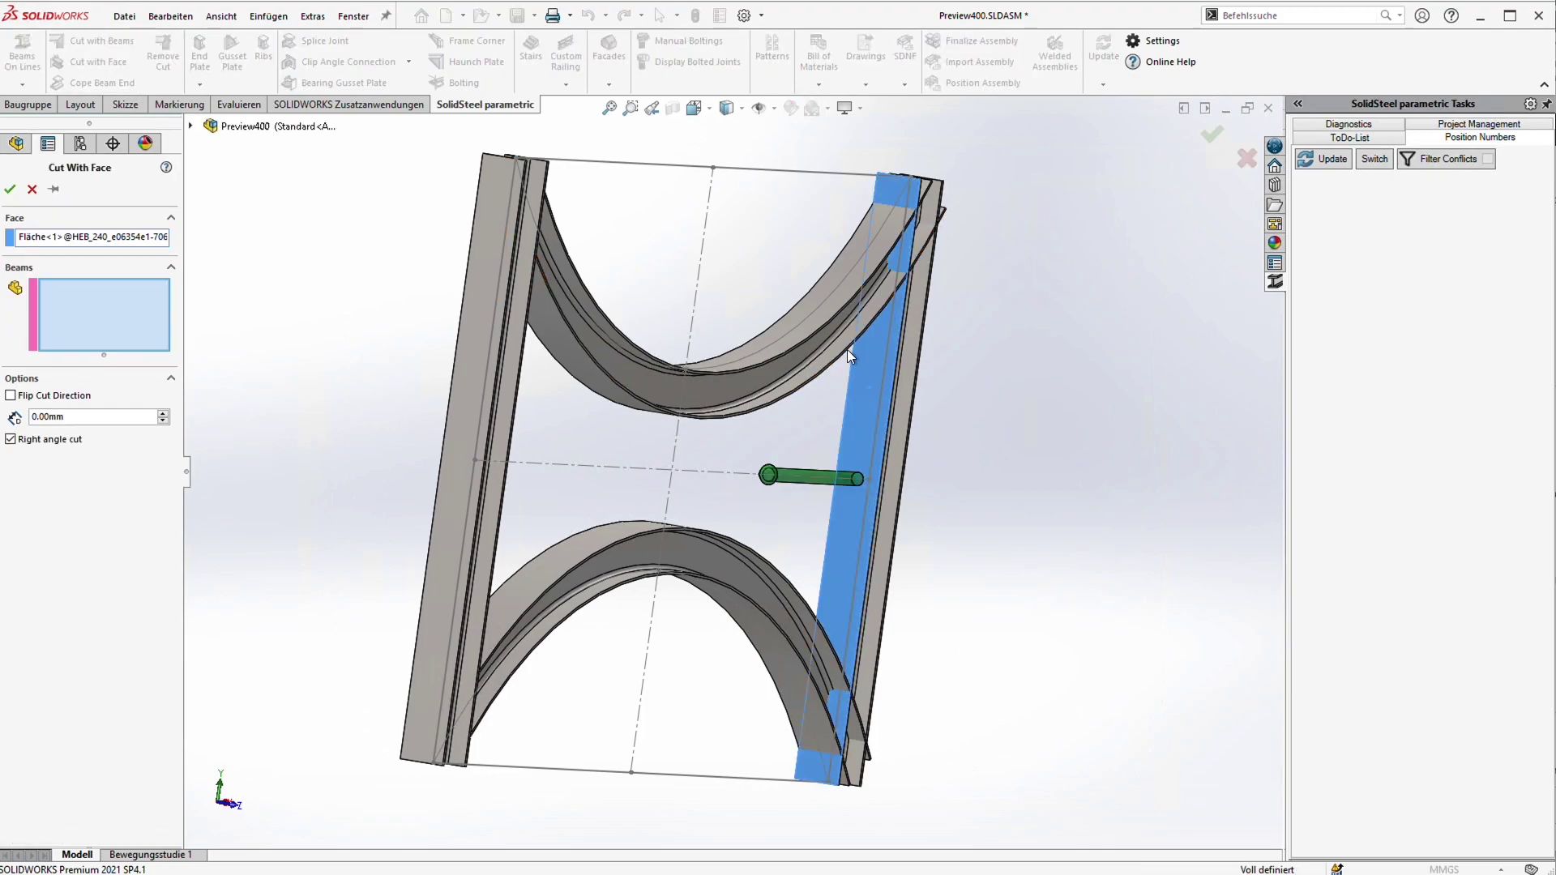
{"action": "left_click", "coordinate": [790, 323]}
{"action": "left_click", "coordinate": [730, 573]}
{"action": "left_click", "coordinate": [9, 190]}
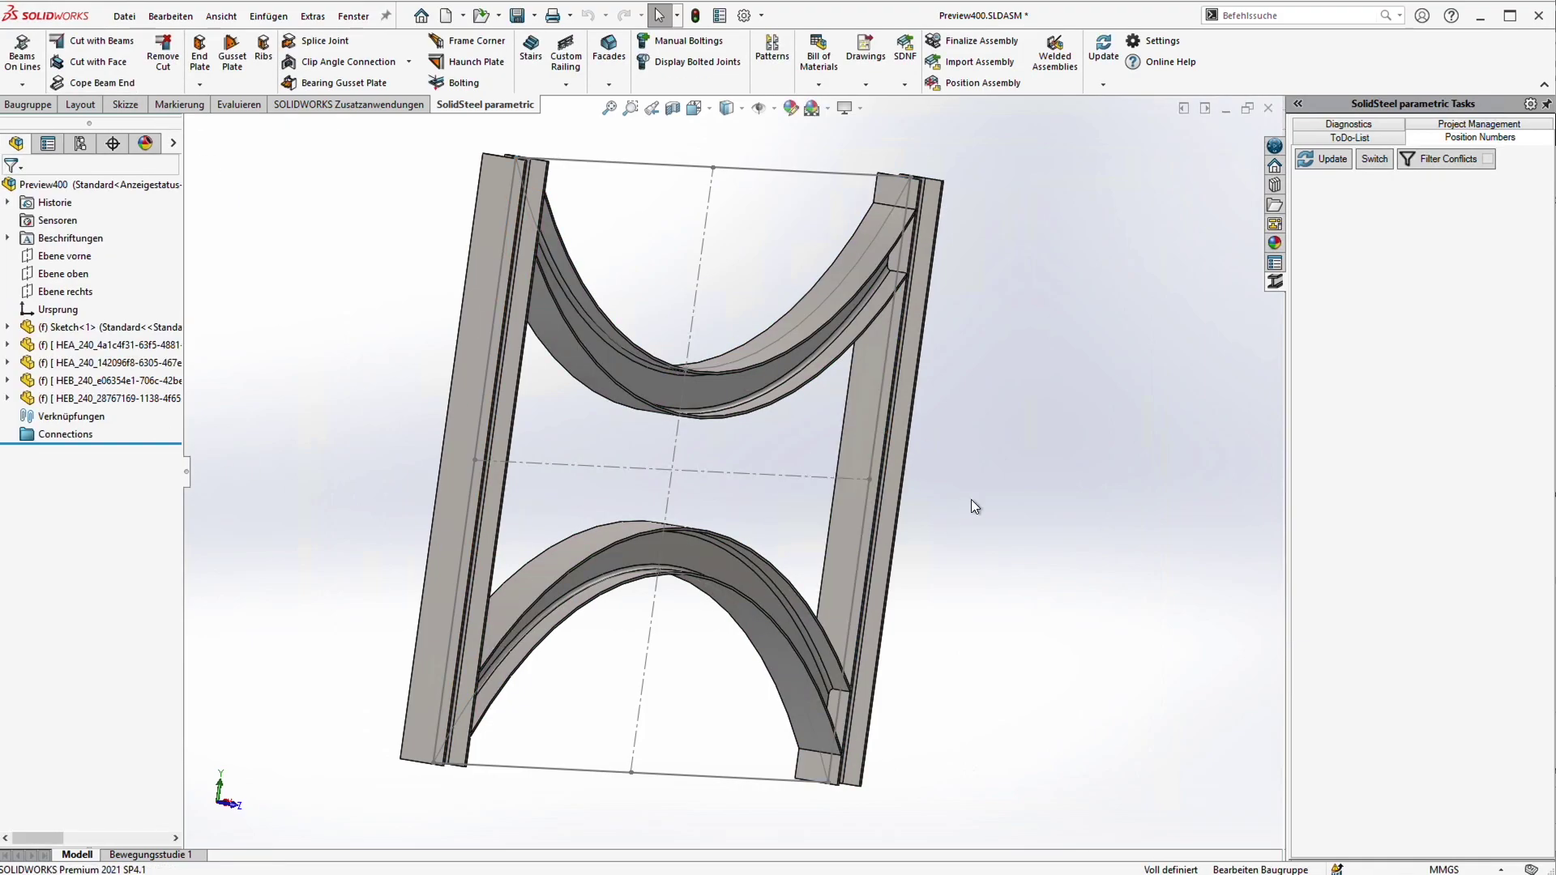
{"action": "scroll", "coordinate": [867, 498], "scroll_direction": "down", "scroll_amount": 2}
{"action": "key", "text": "ctrl+1"}
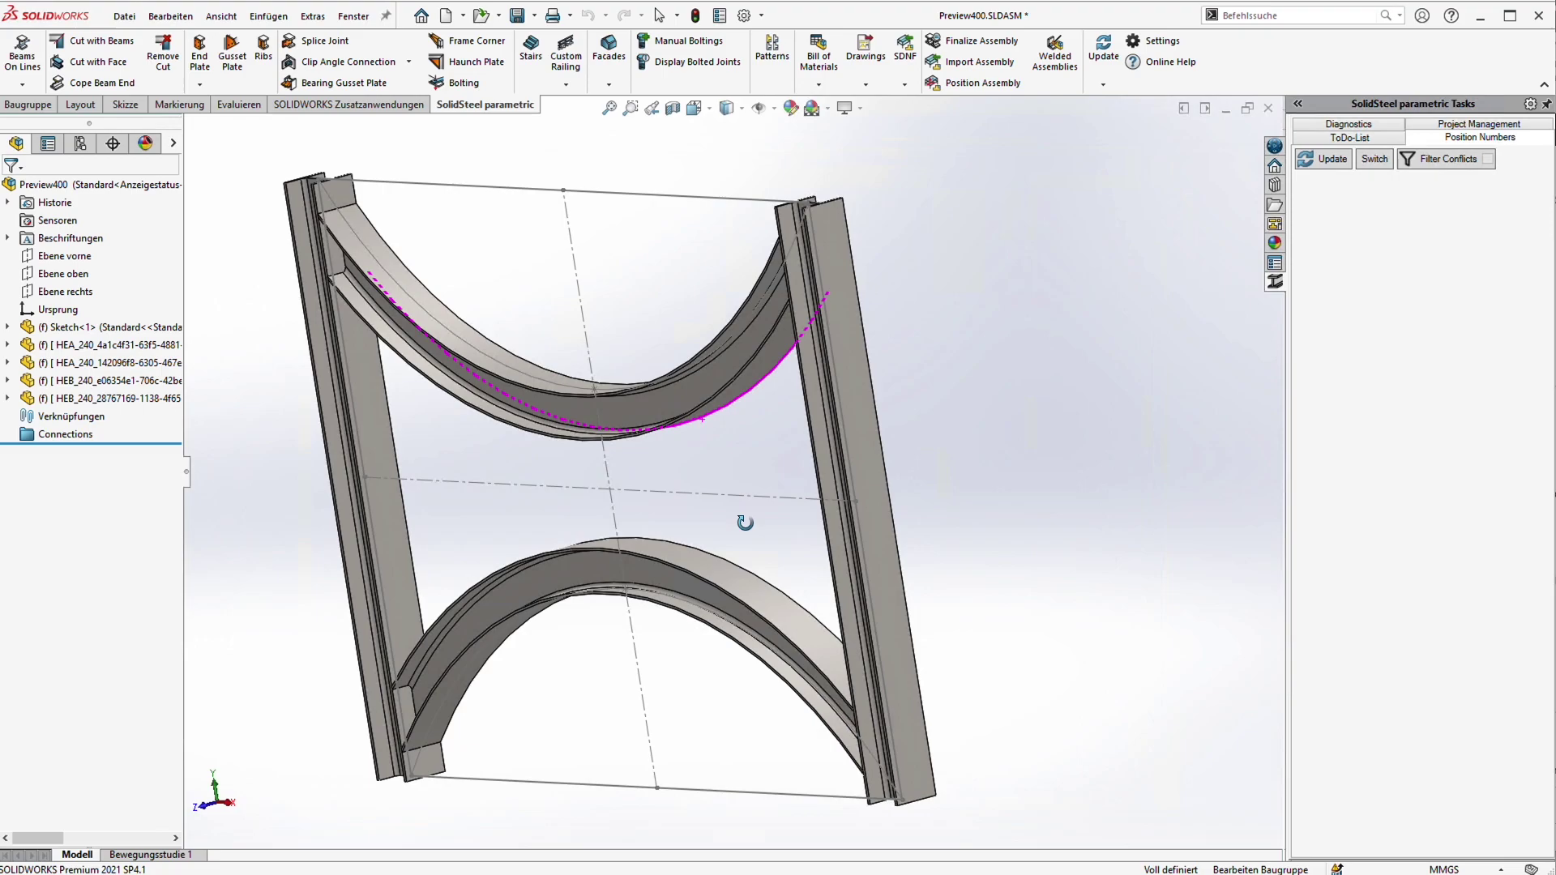
{"action": "key", "text": "f"}
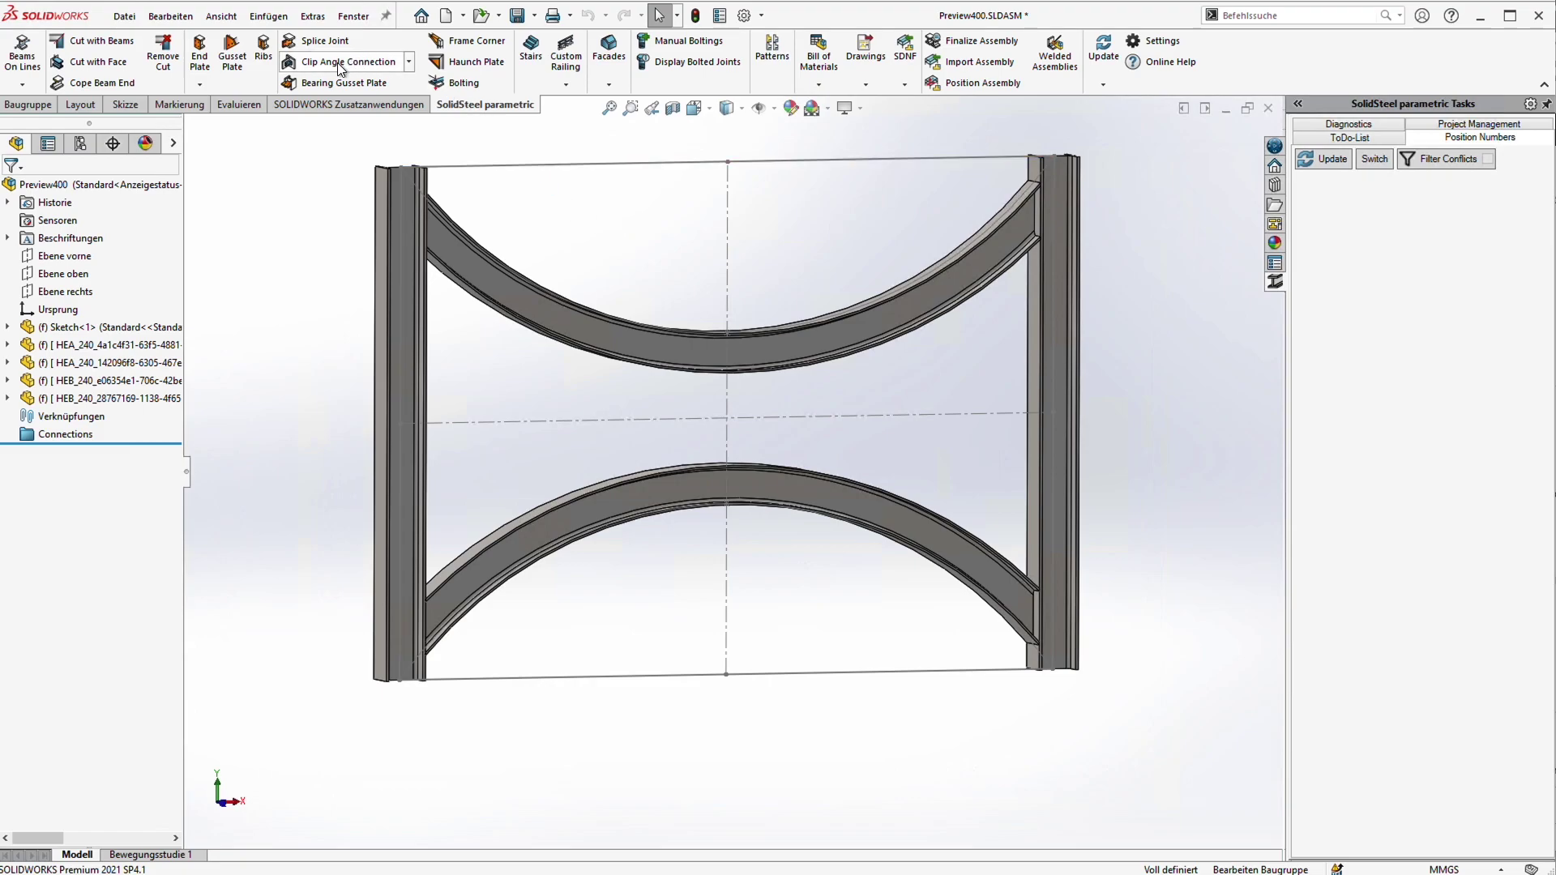
Browse the Clip Angle Connection variants and the Facades commands without choosing any.
{"action": "left_click", "coordinate": [410, 62]}
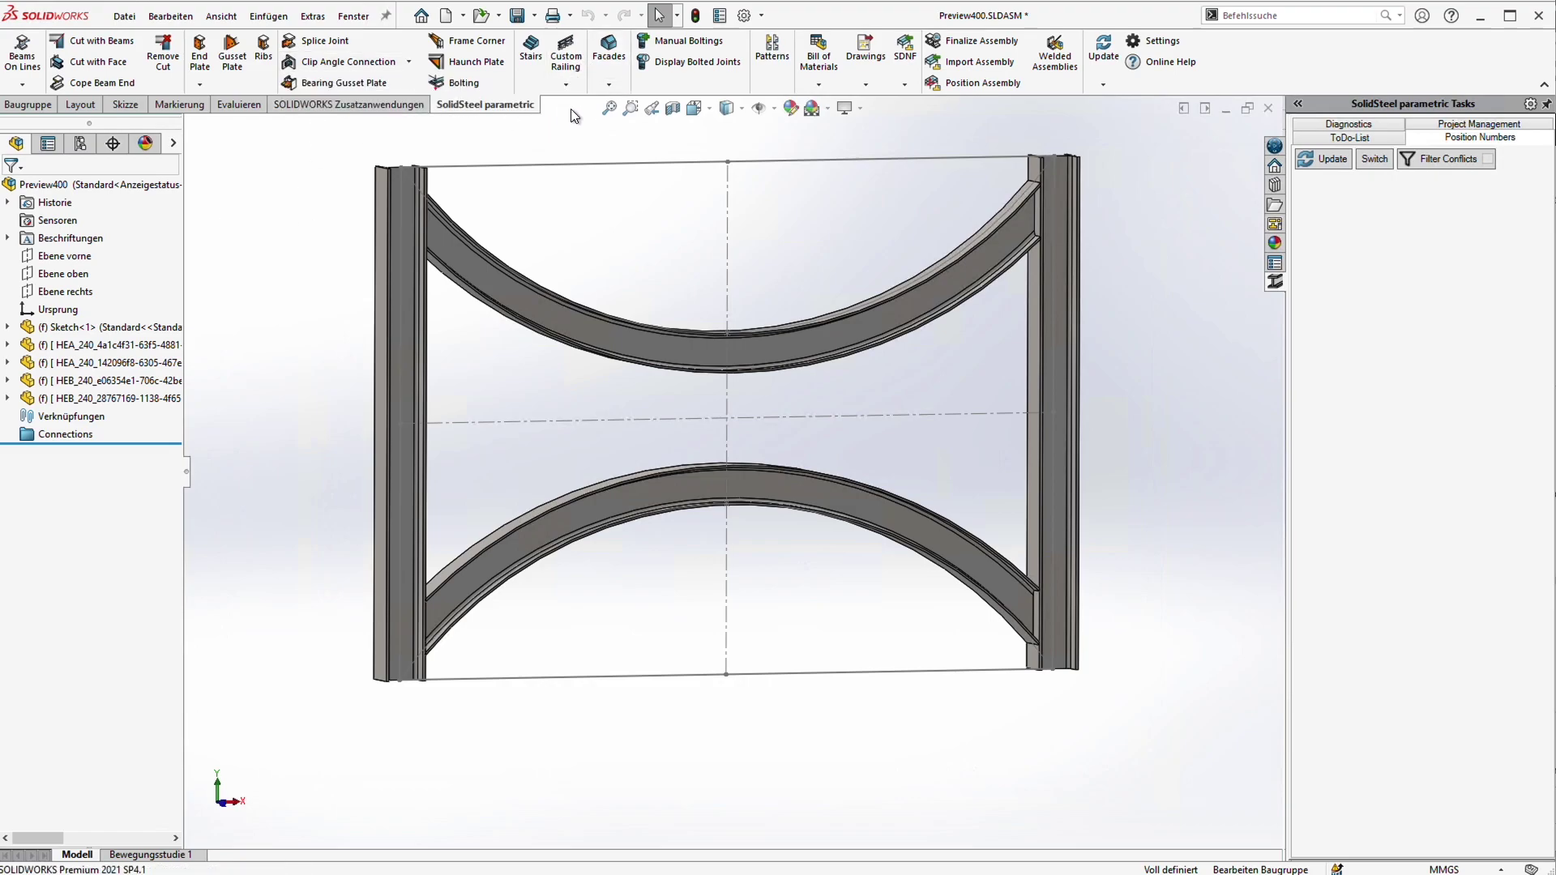
{"action": "left_click", "coordinate": [607, 85]}
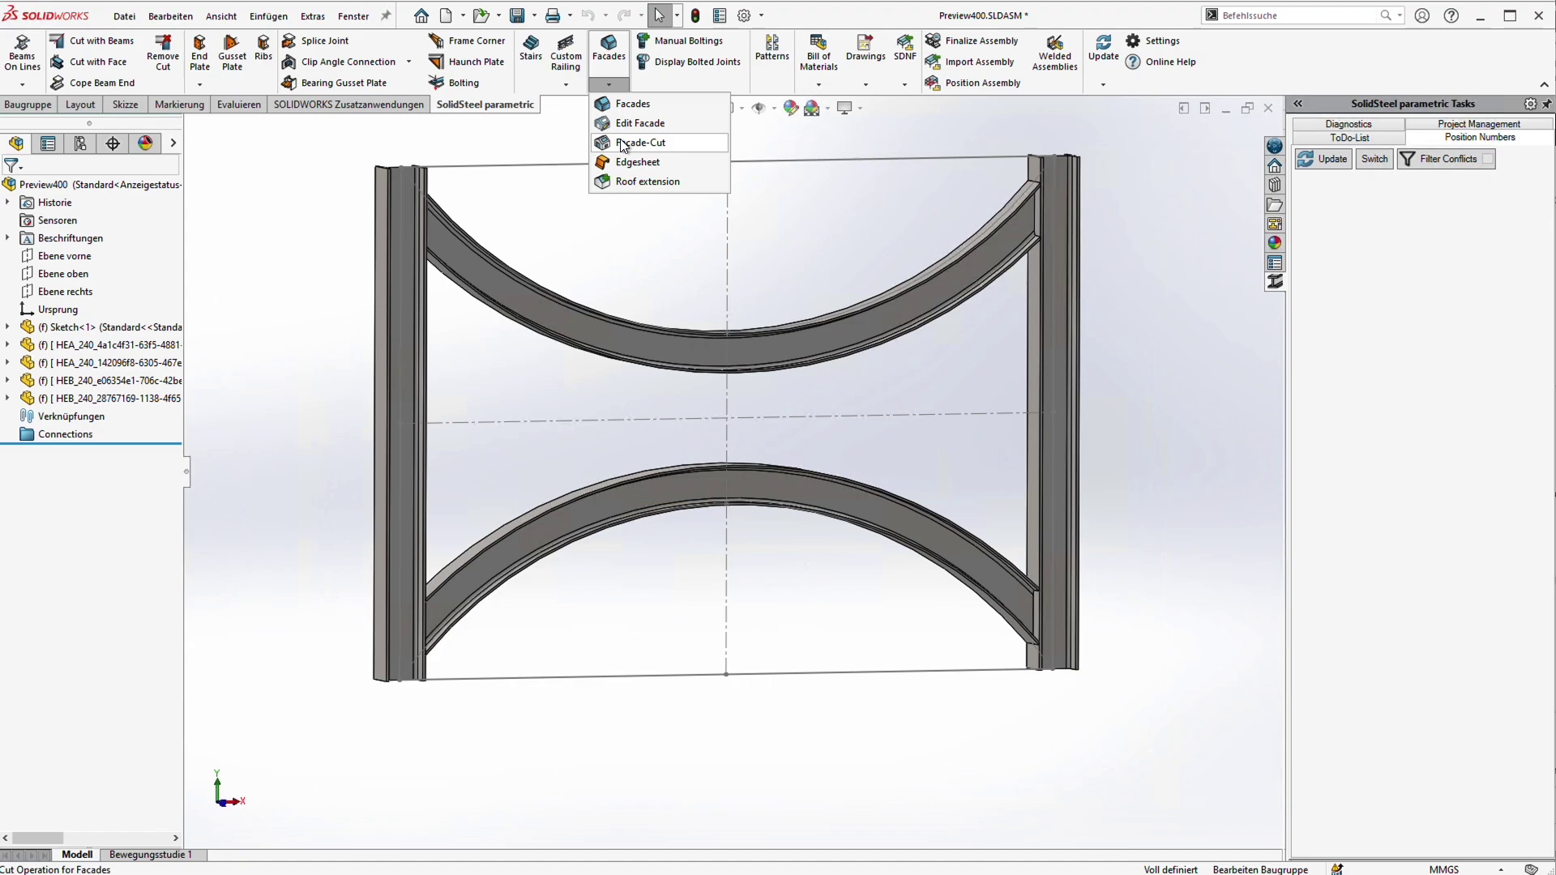
{"action": "left_click", "coordinate": [809, 148]}
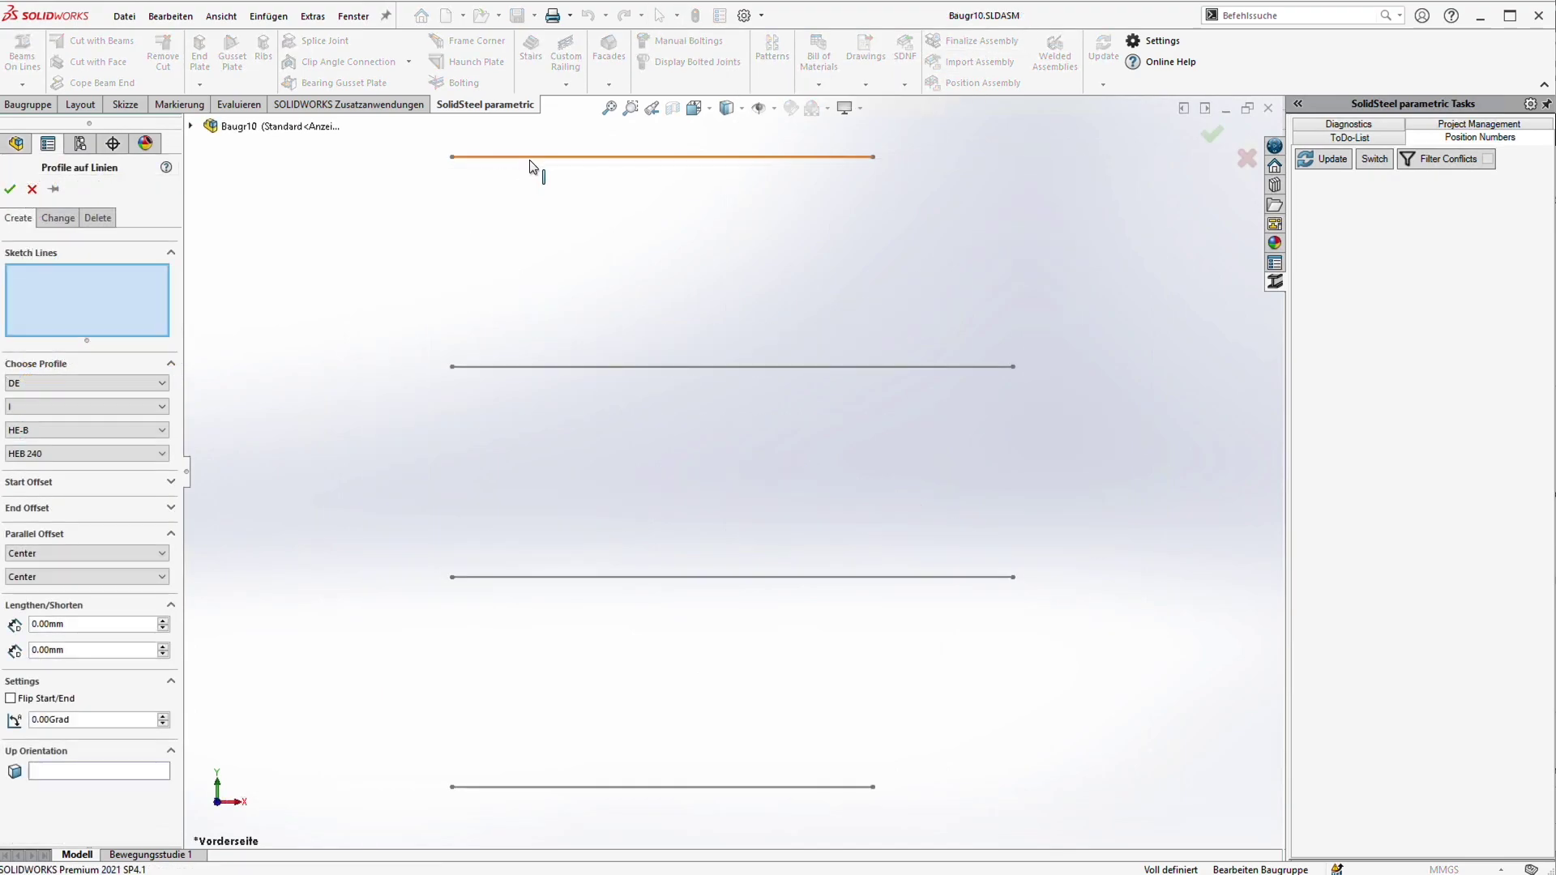
Put HEB 240 beams on the top, second, third and bottom sketch lines.
{"action": "left_click", "coordinate": [536, 157]}
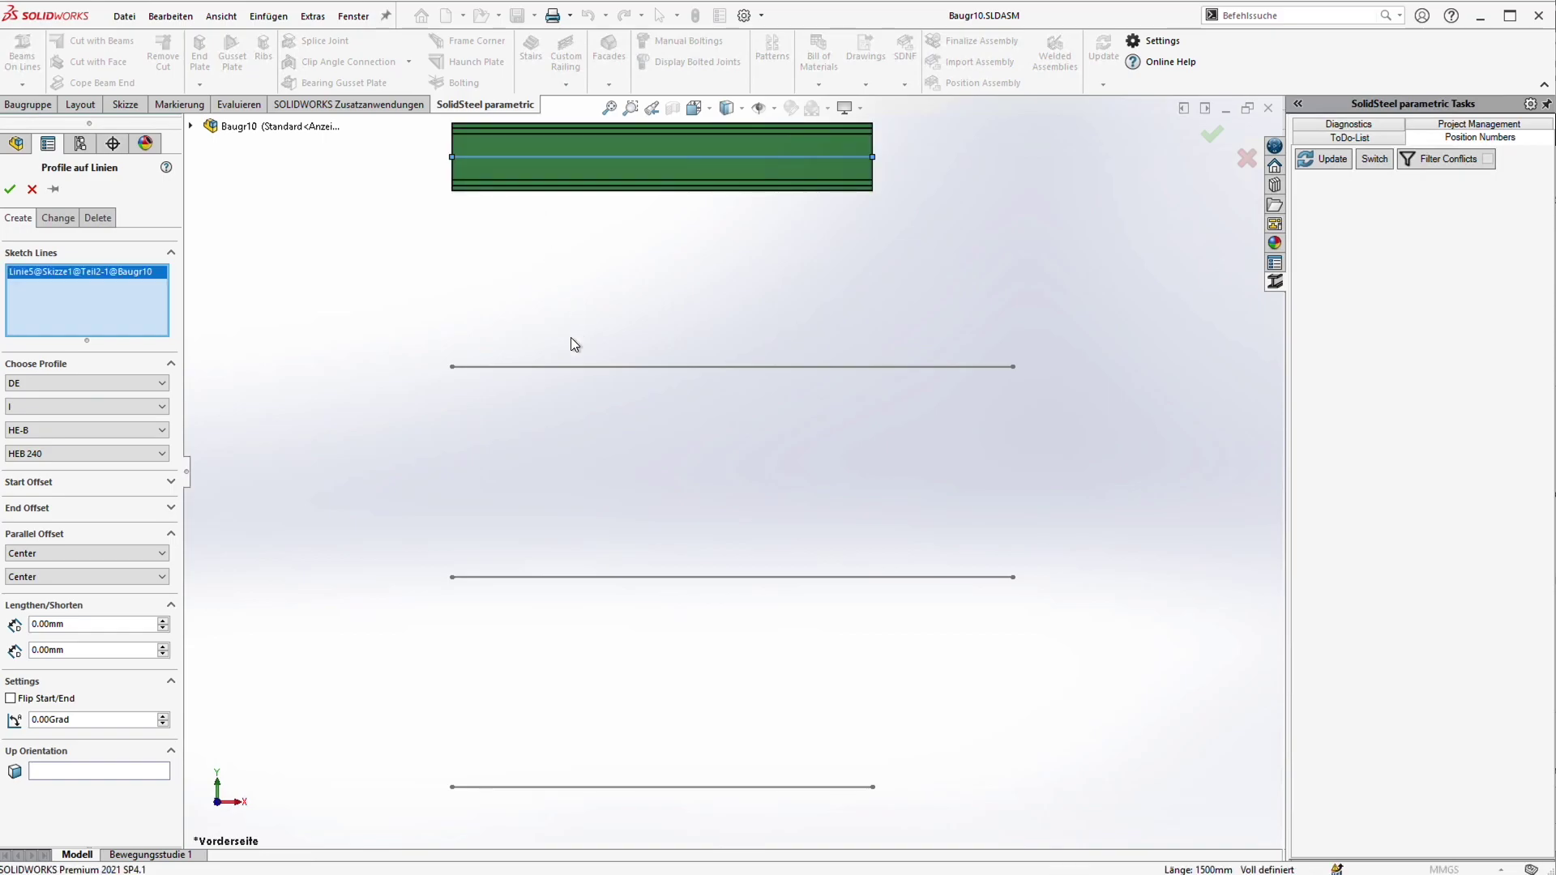
{"action": "left_click", "coordinate": [563, 367]}
{"action": "left_click", "coordinate": [641, 578]}
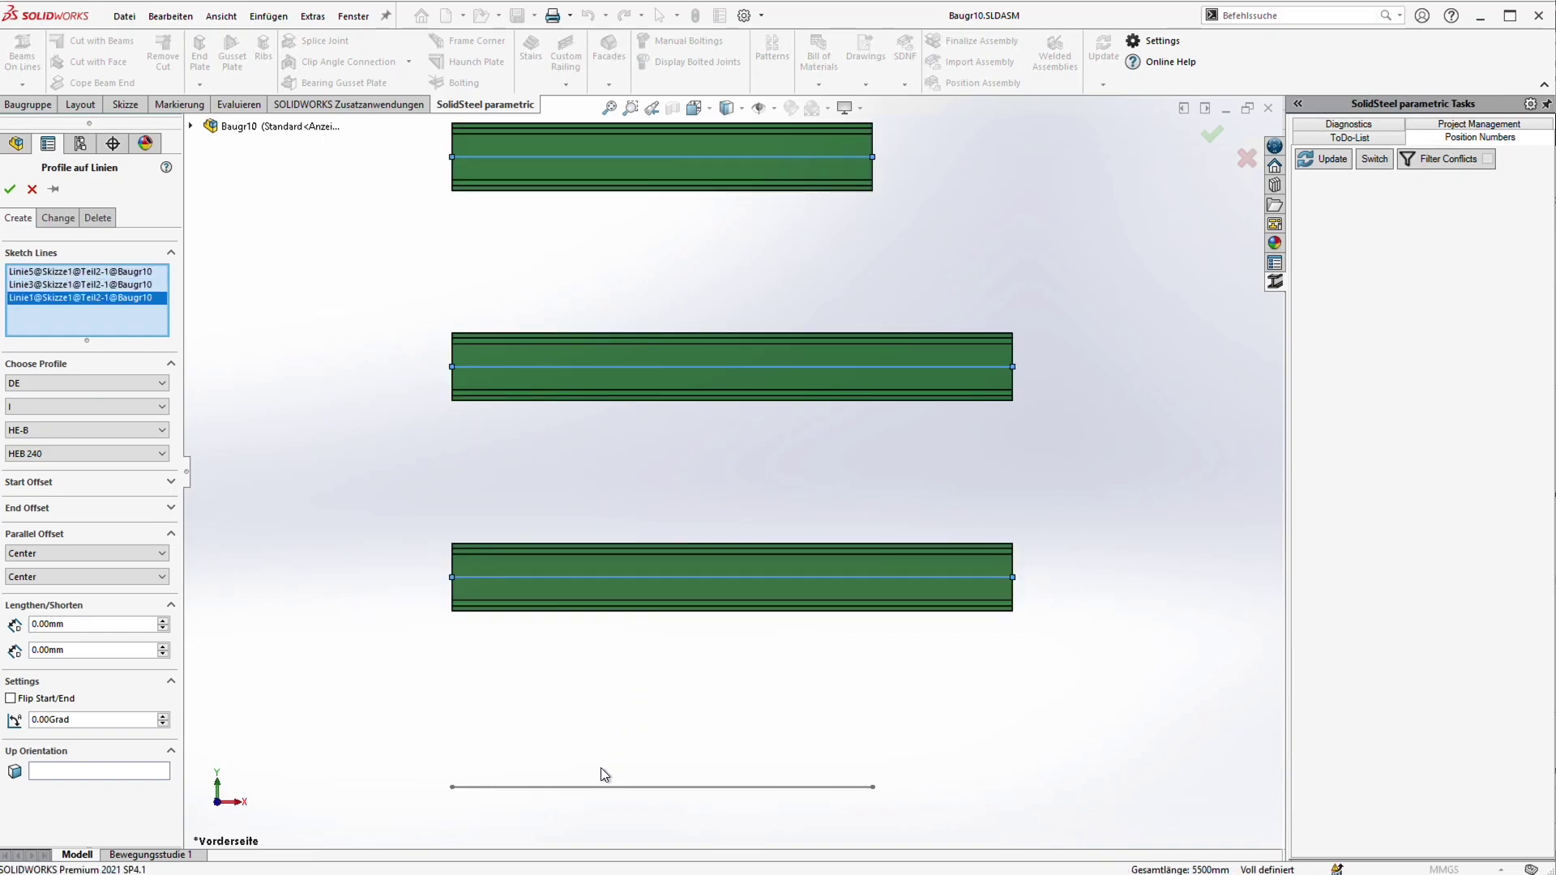
{"action": "left_click", "coordinate": [588, 787]}
{"action": "key", "text": "Return"}
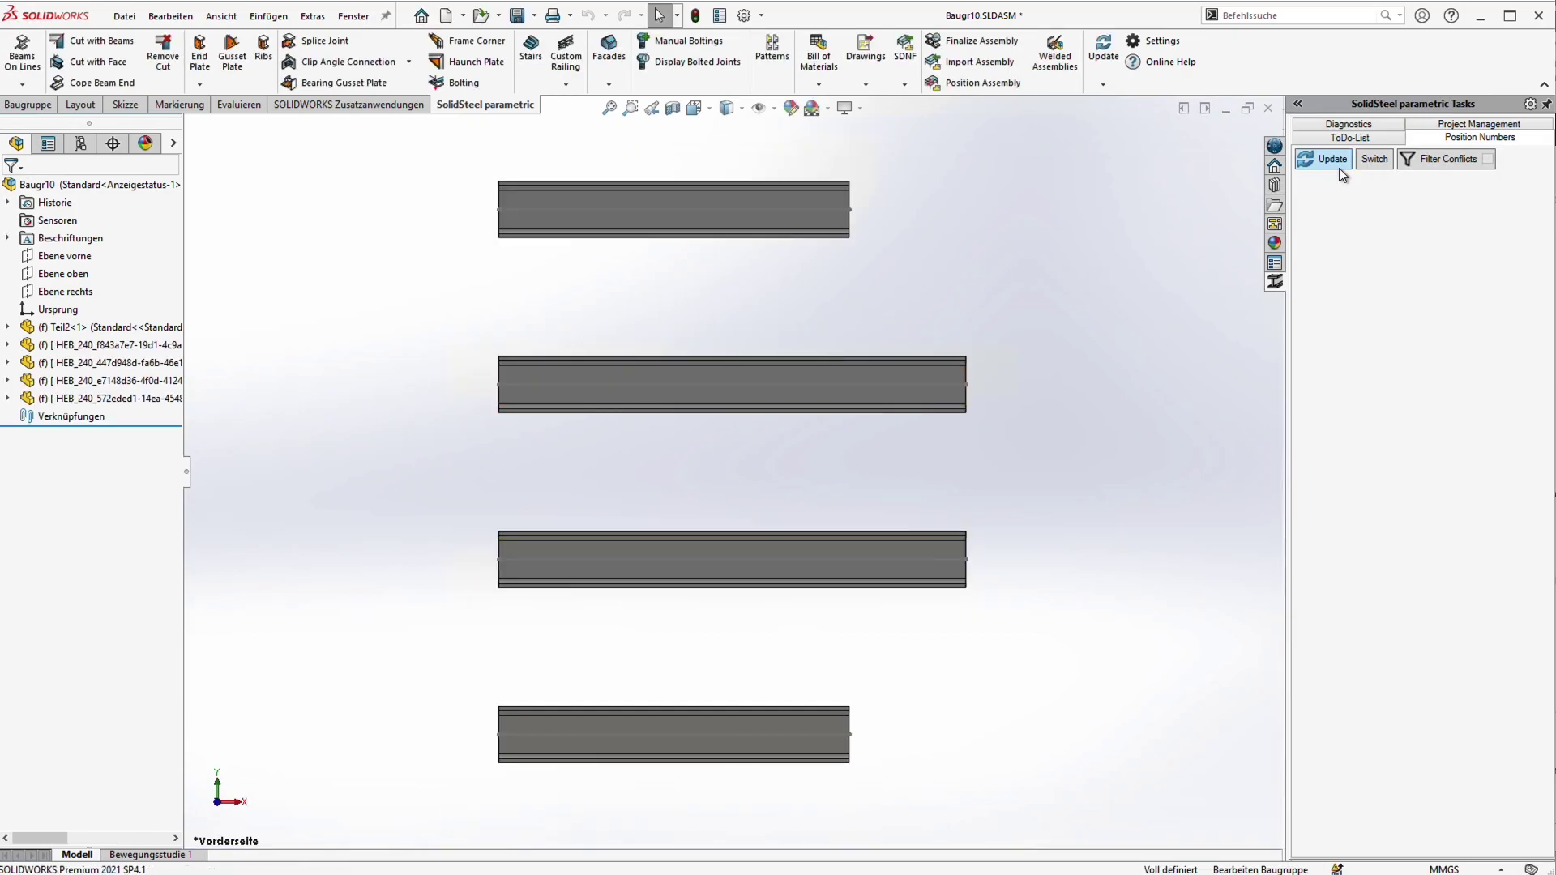
Update the position numbers, check PosNr. 1000 and 1001, and widen the model tree.
{"action": "left_click", "coordinate": [1307, 183]}
{"action": "left_click", "coordinate": [1380, 199]}
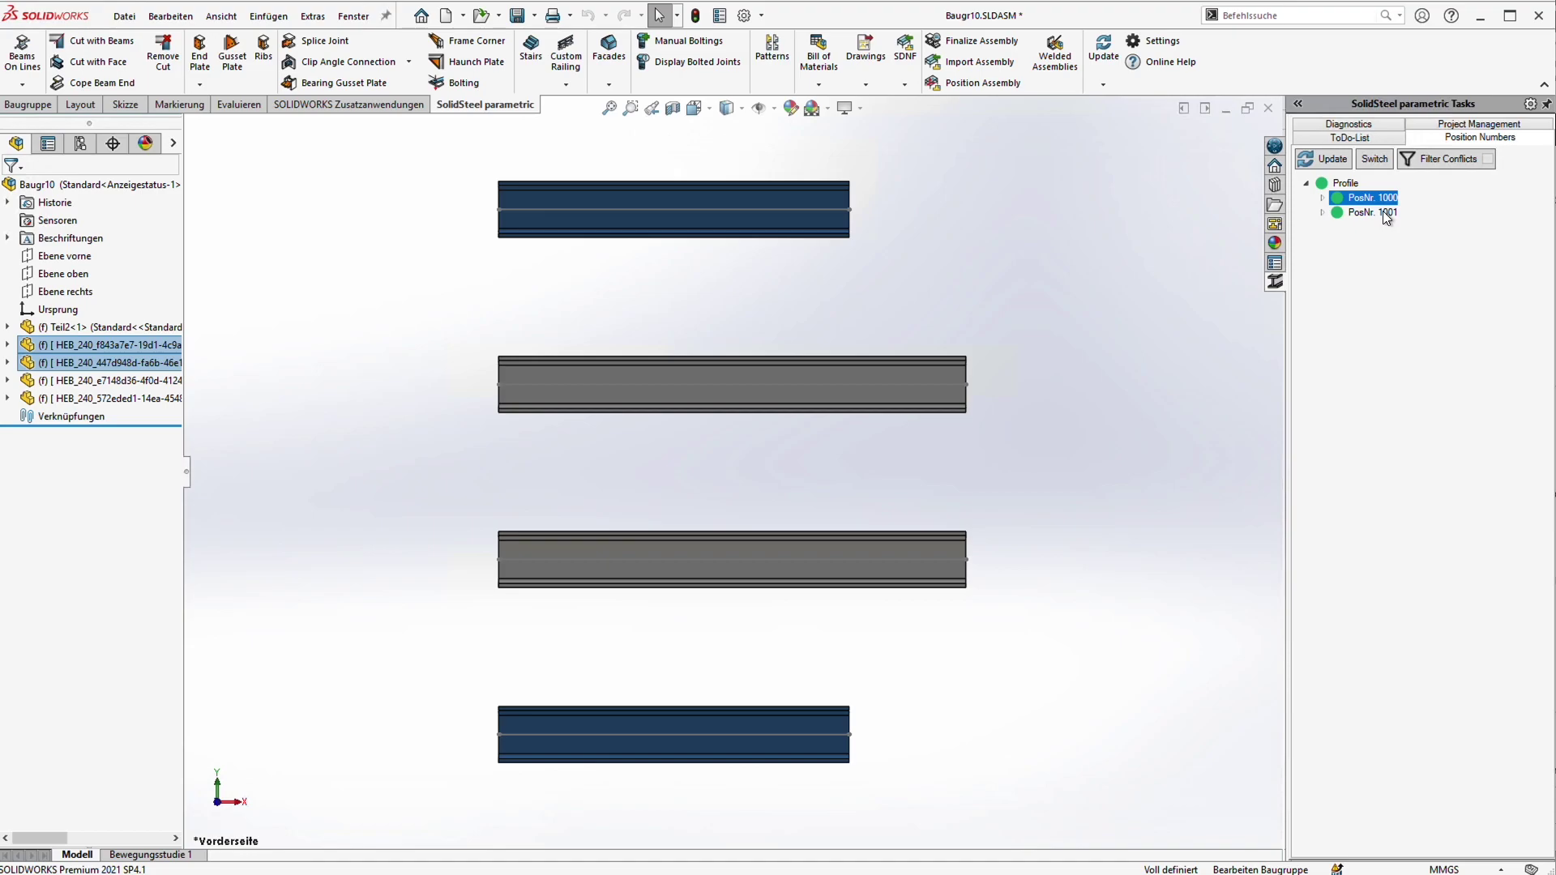
{"action": "left_click", "coordinate": [1383, 210]}
{"action": "left_click", "coordinate": [1341, 428]}
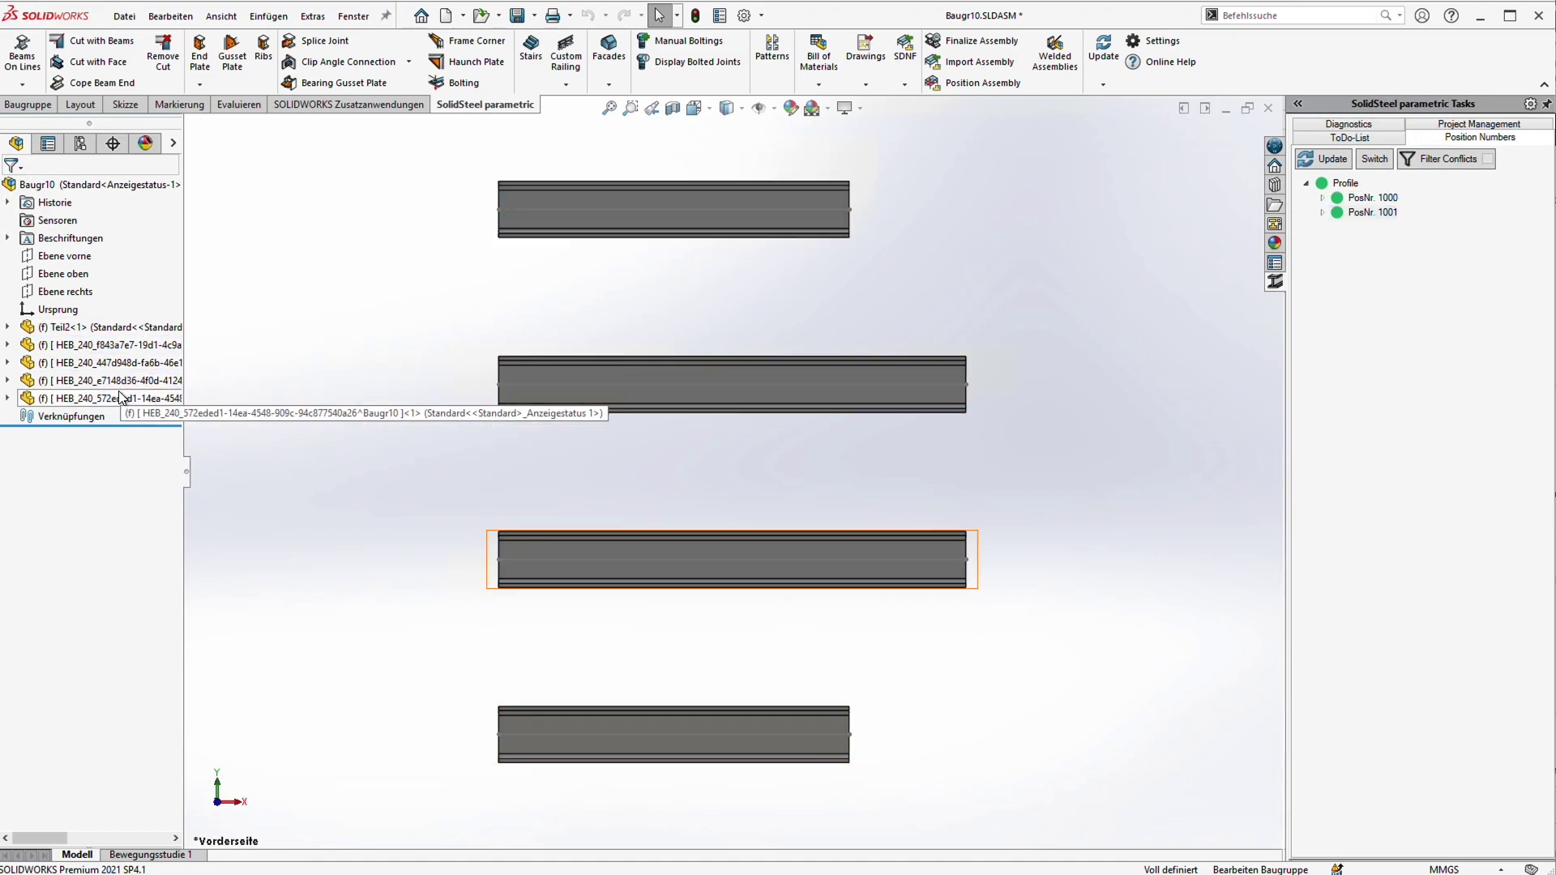
{"action": "left_click_drag", "start_coordinate": [182, 281], "coordinate": [271, 281]}
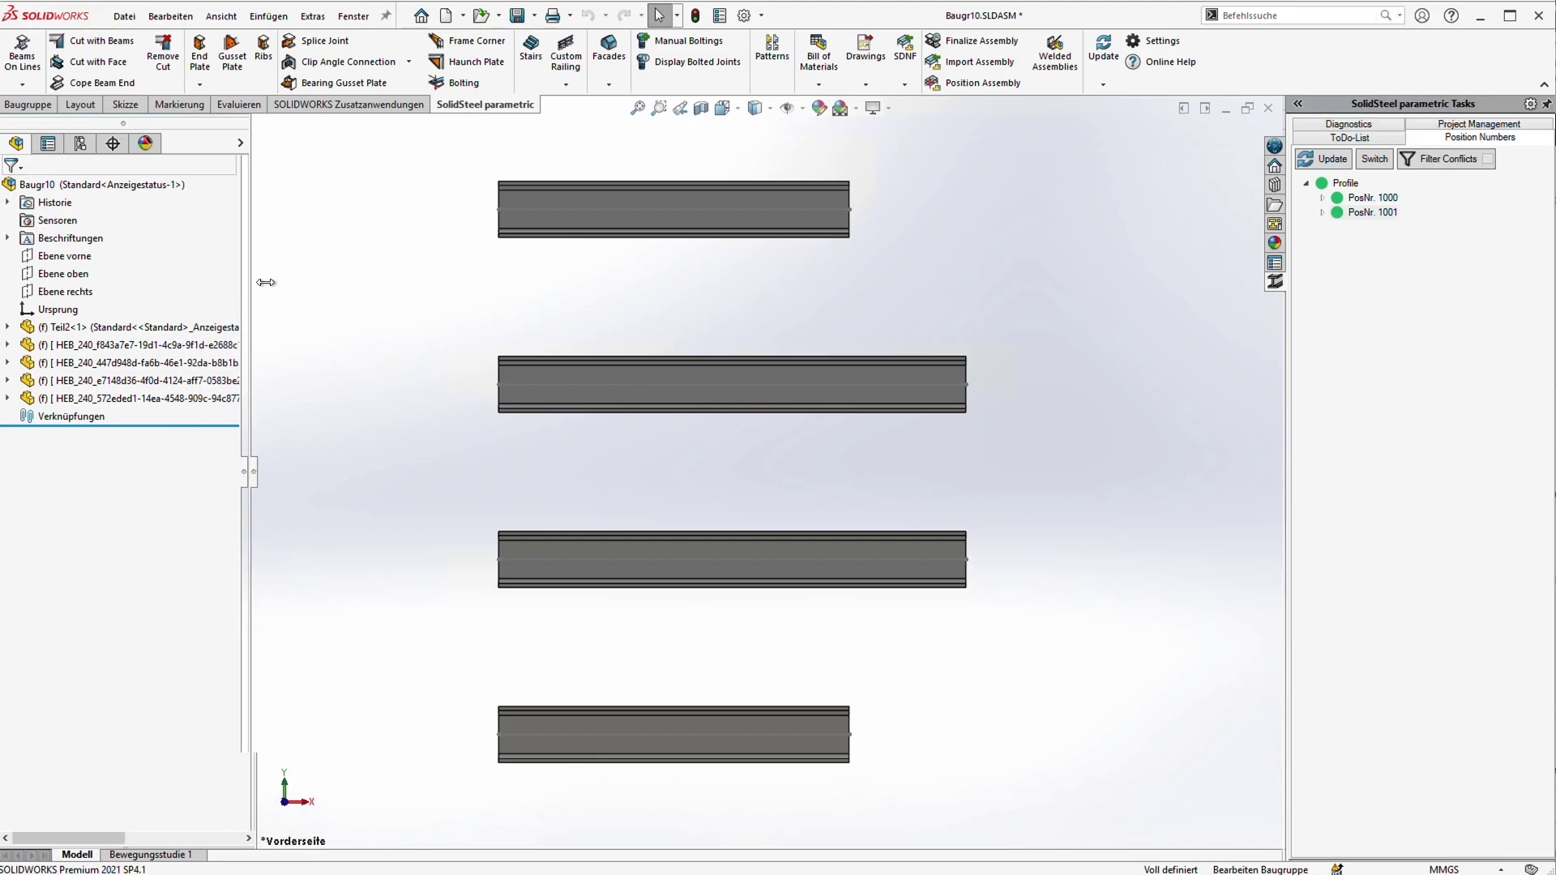
Finalize the assembly in the default directory, saving the HEB 240 beams as part files.
{"action": "left_click", "coordinate": [978, 45]}
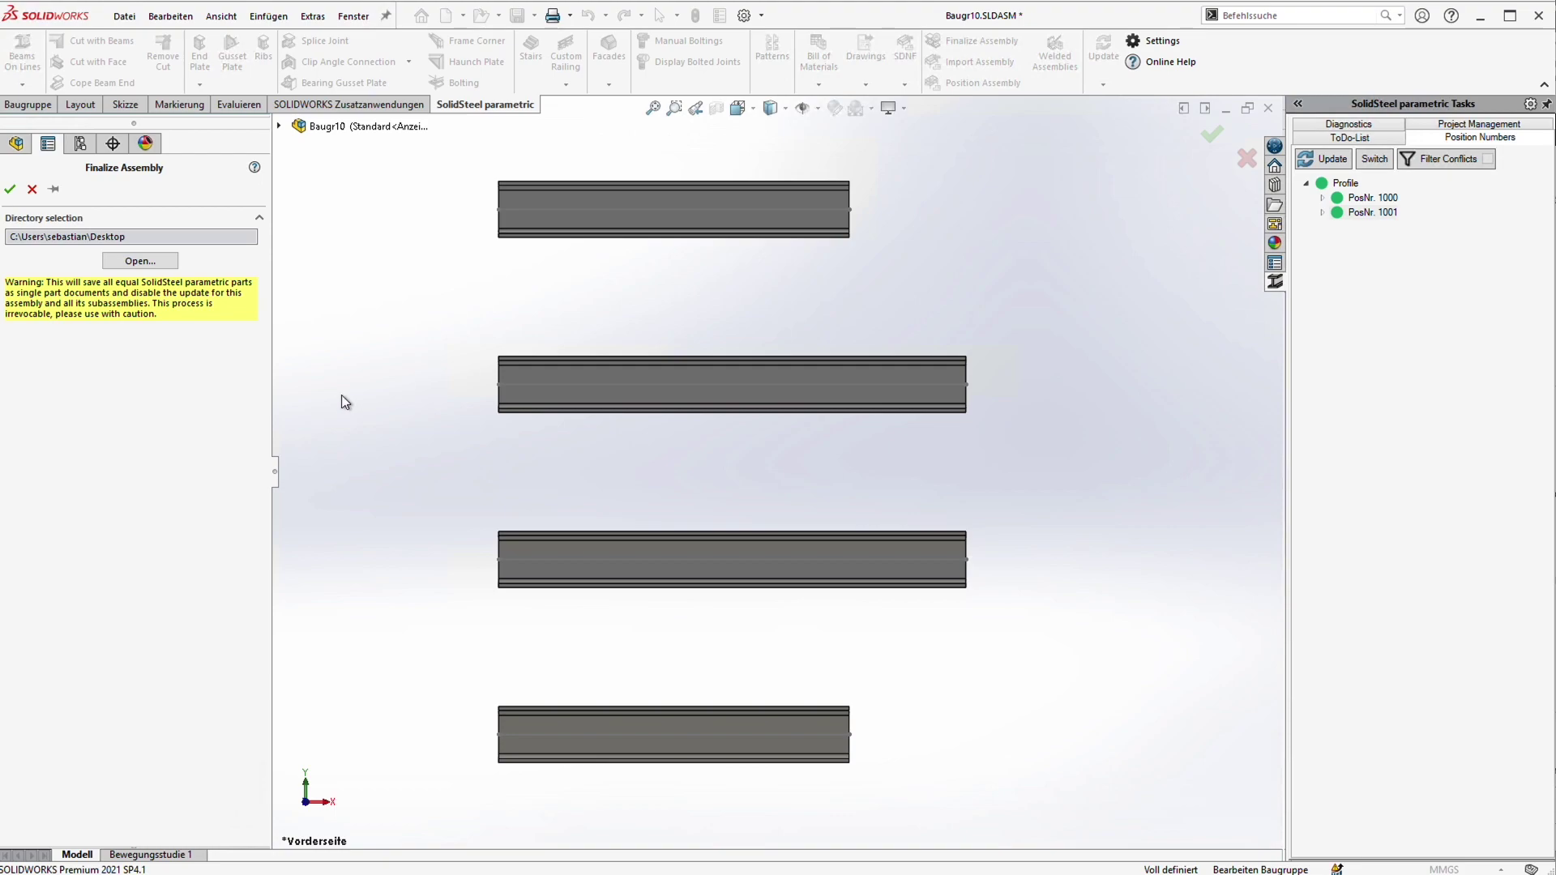
{"action": "left_click", "coordinate": [11, 188]}
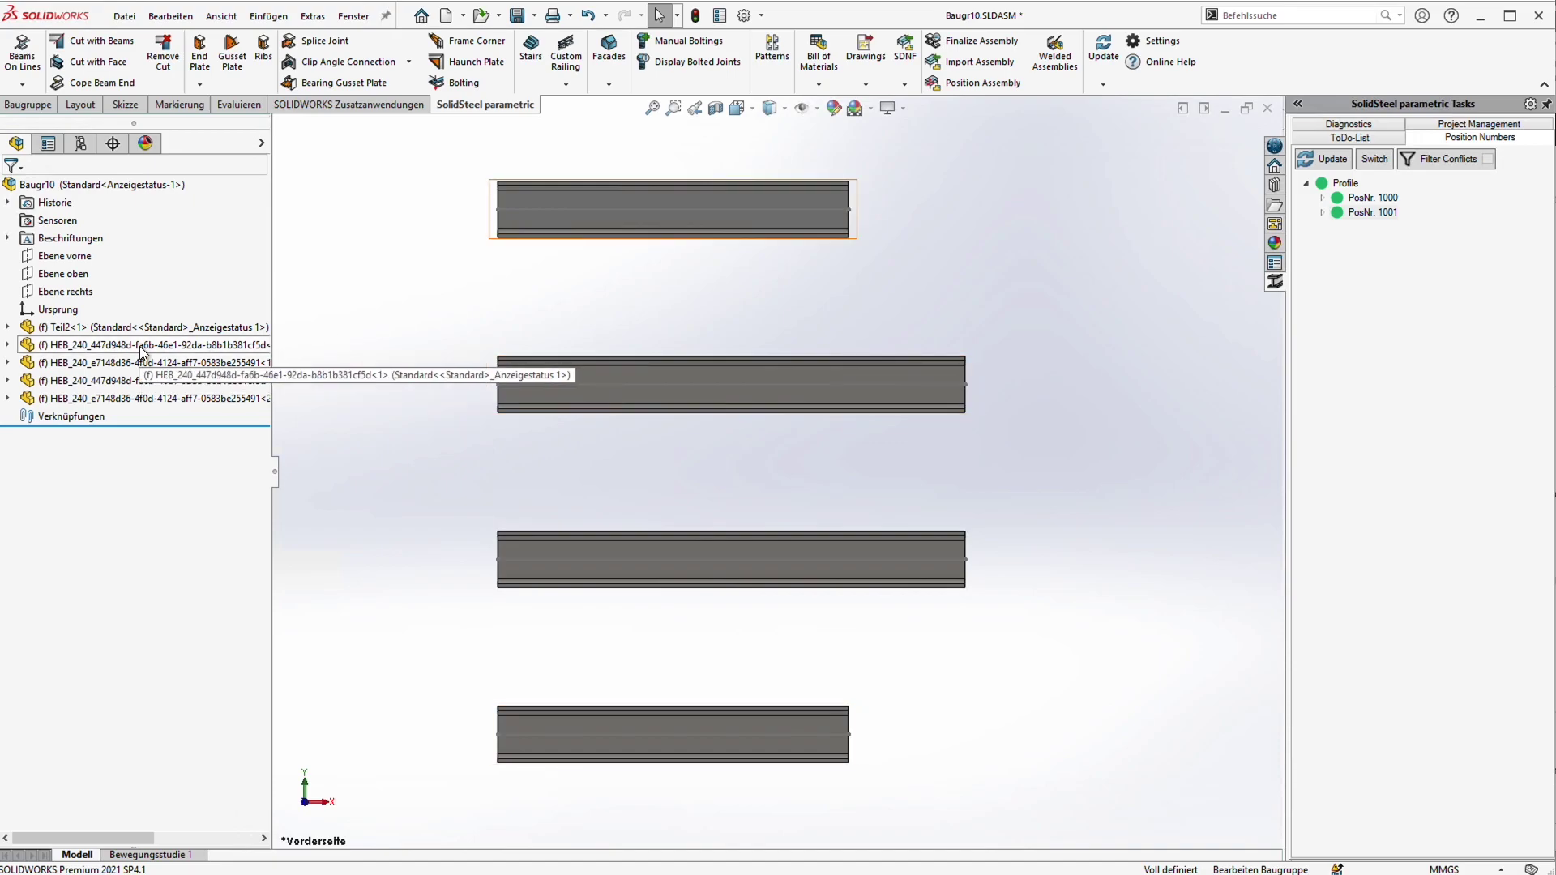
Update the position numbers and inspect the two HEB 240 parts under PosNr. 1000 and 1001.
{"action": "left_click", "coordinate": [1326, 159]}
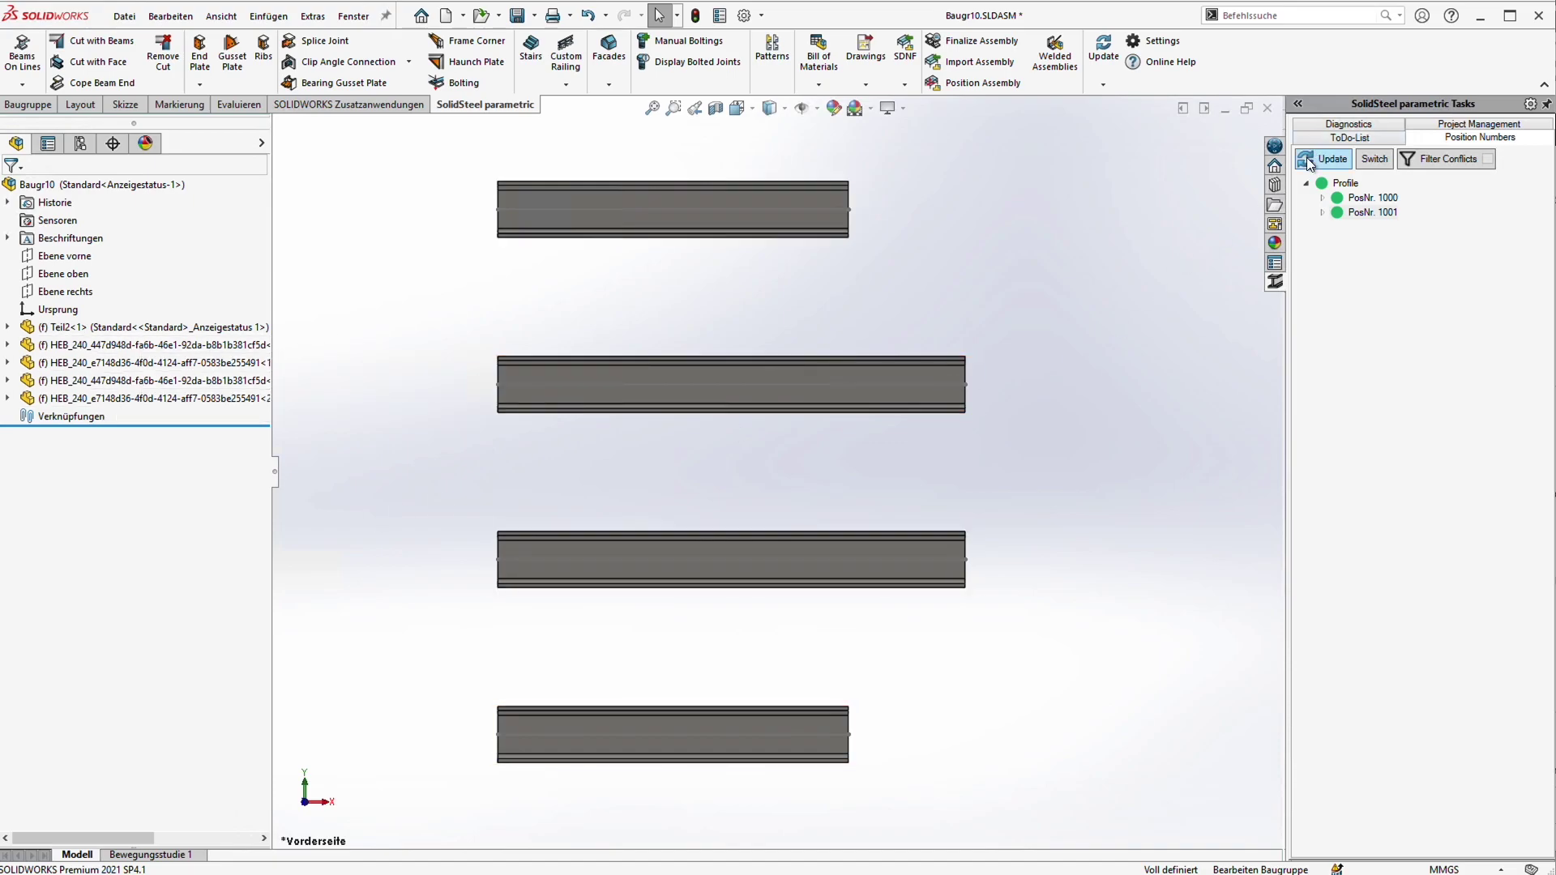
{"action": "left_click", "coordinate": [1306, 184]}
{"action": "left_click", "coordinate": [1324, 241]}
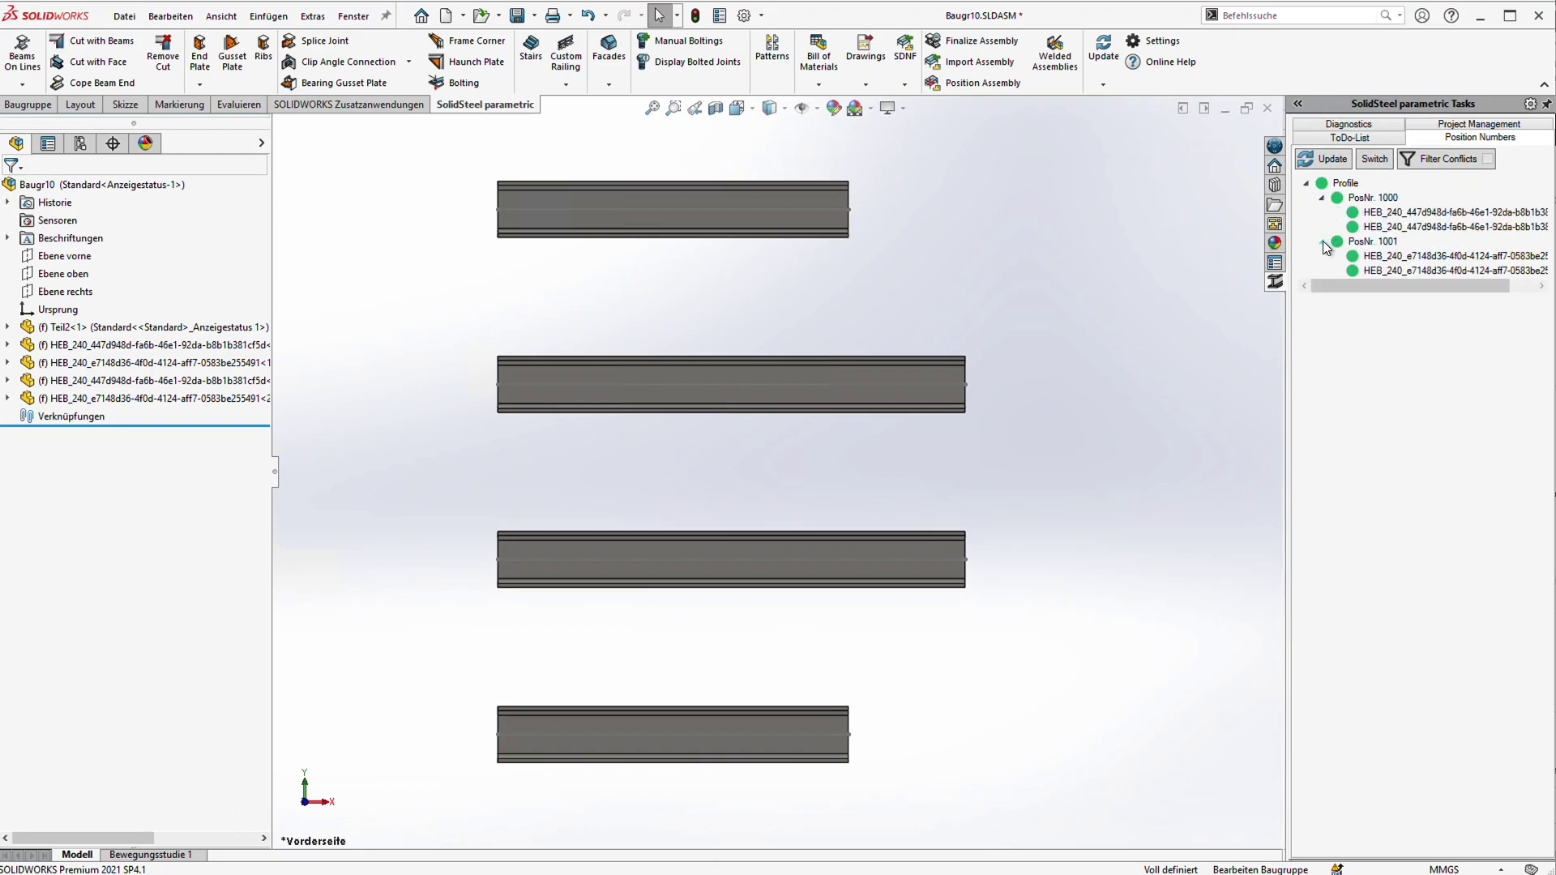
{"action": "left_click", "coordinate": [1446, 214]}
{"action": "left_click", "coordinate": [1427, 227]}
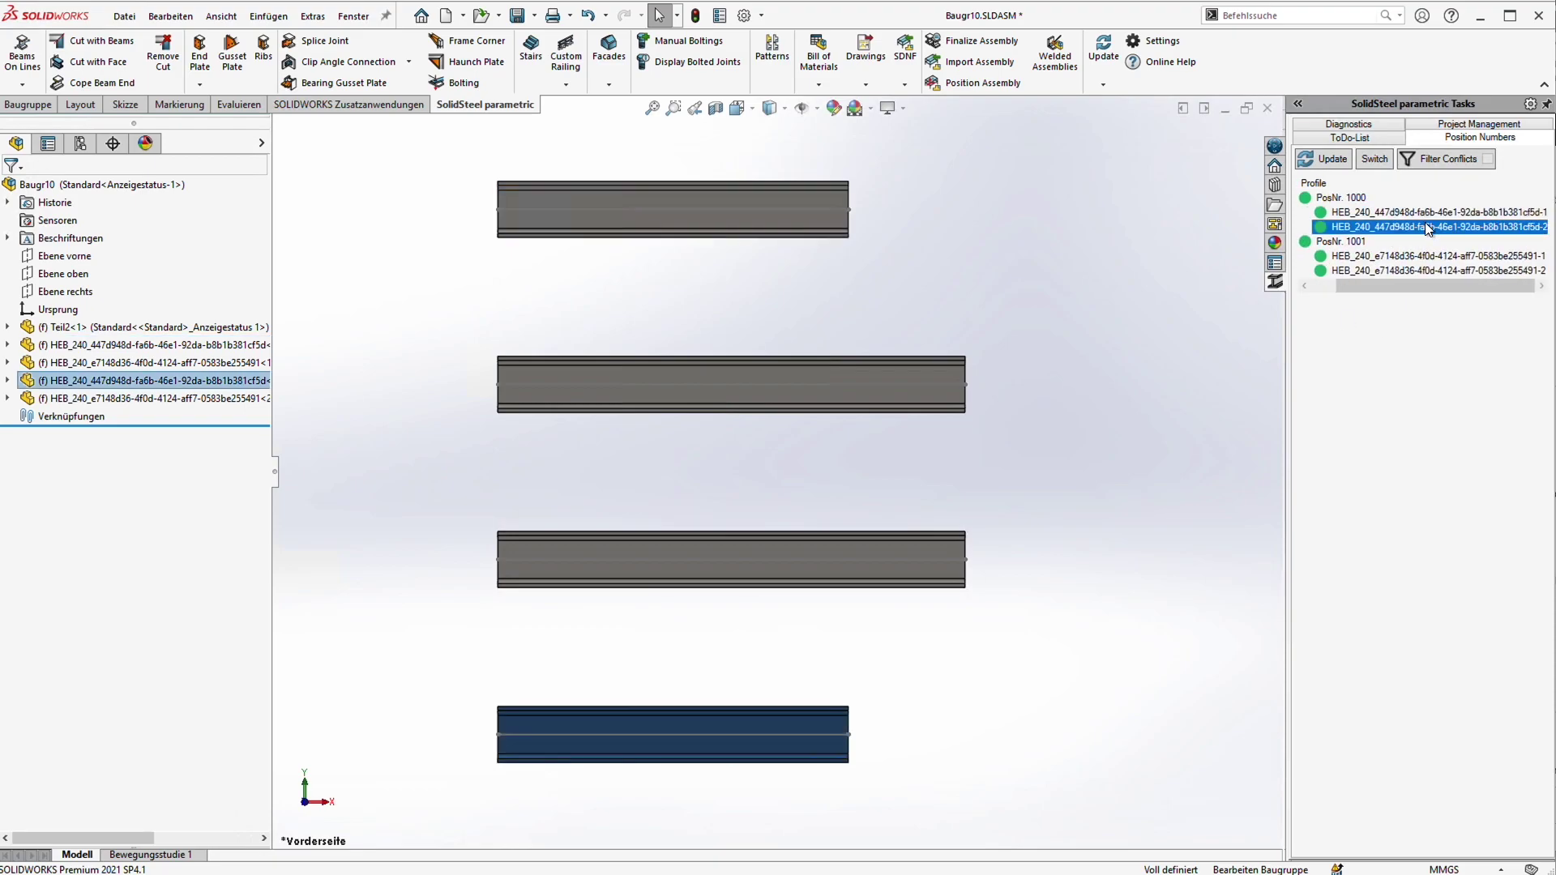
{"action": "left_click_drag", "start_coordinate": [1363, 288], "coordinate": [1335, 287]}
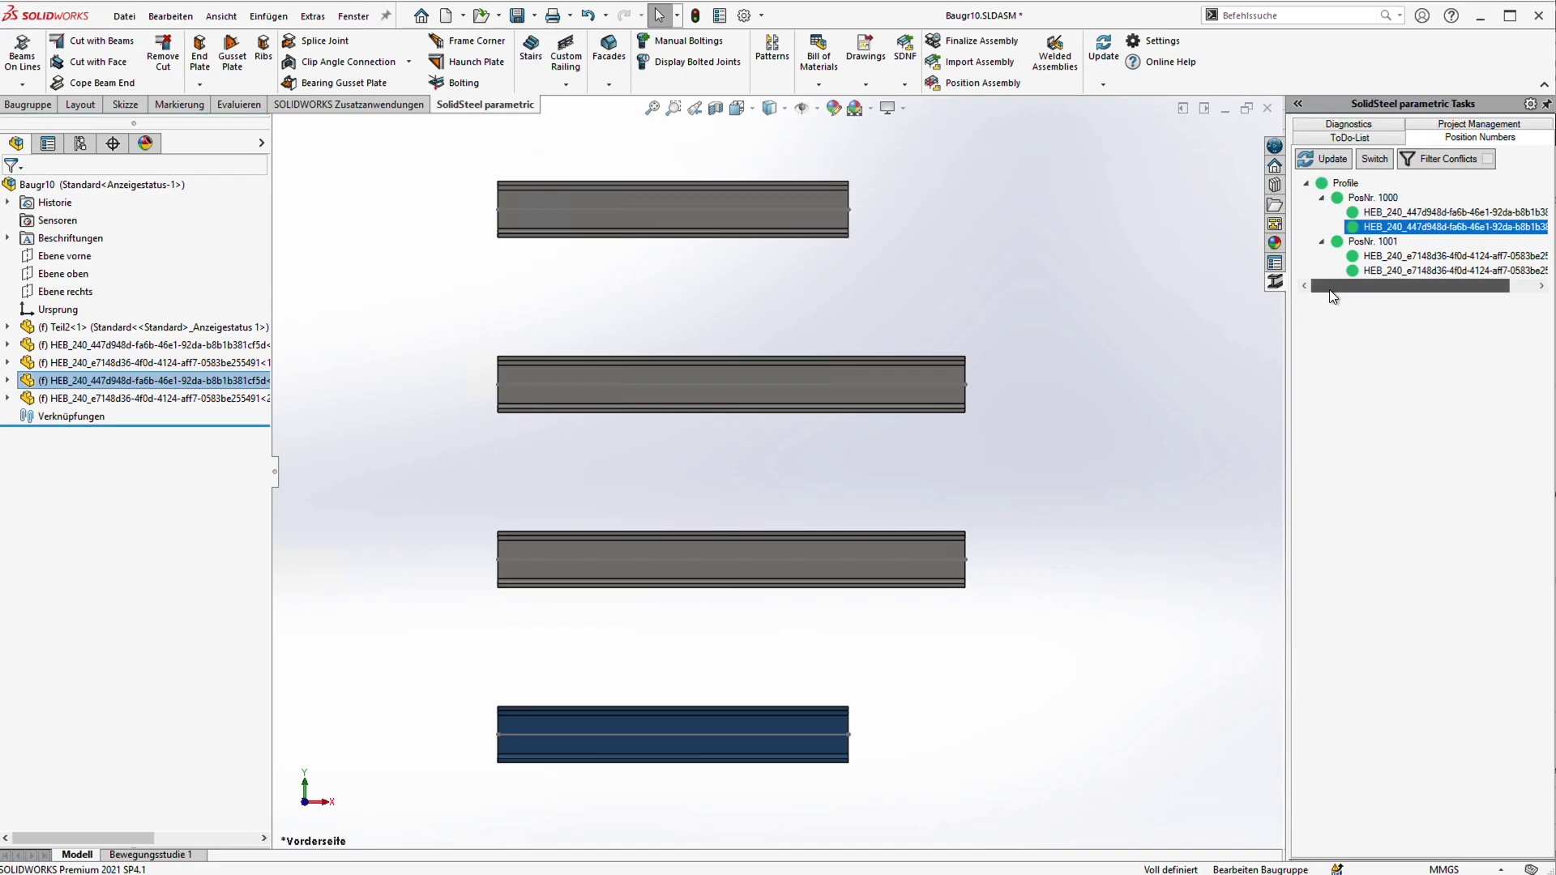
{"action": "left_click", "coordinate": [1166, 387]}
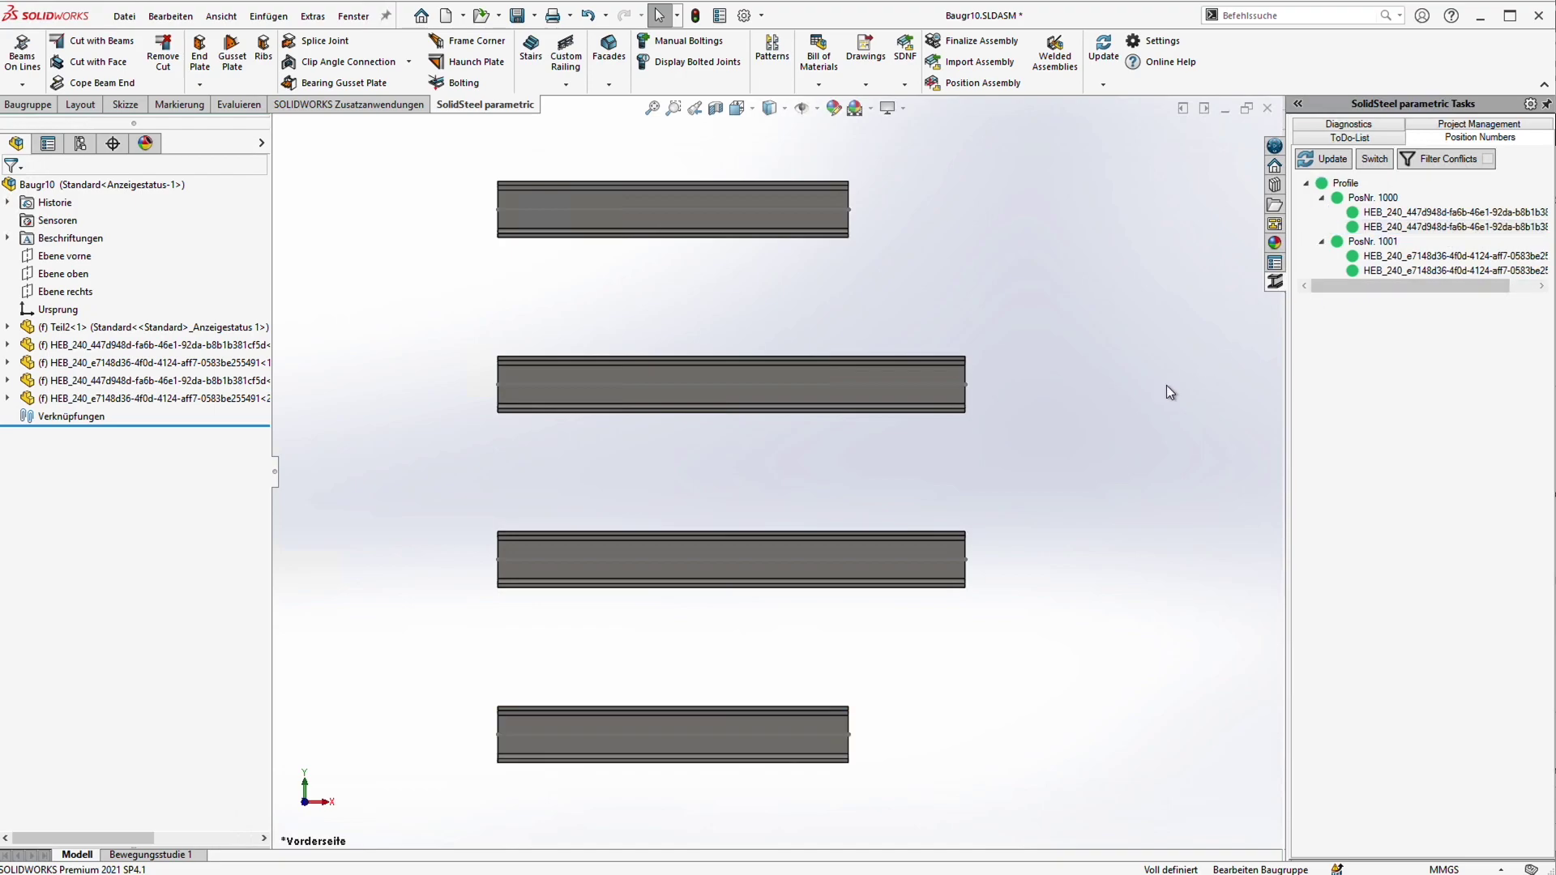